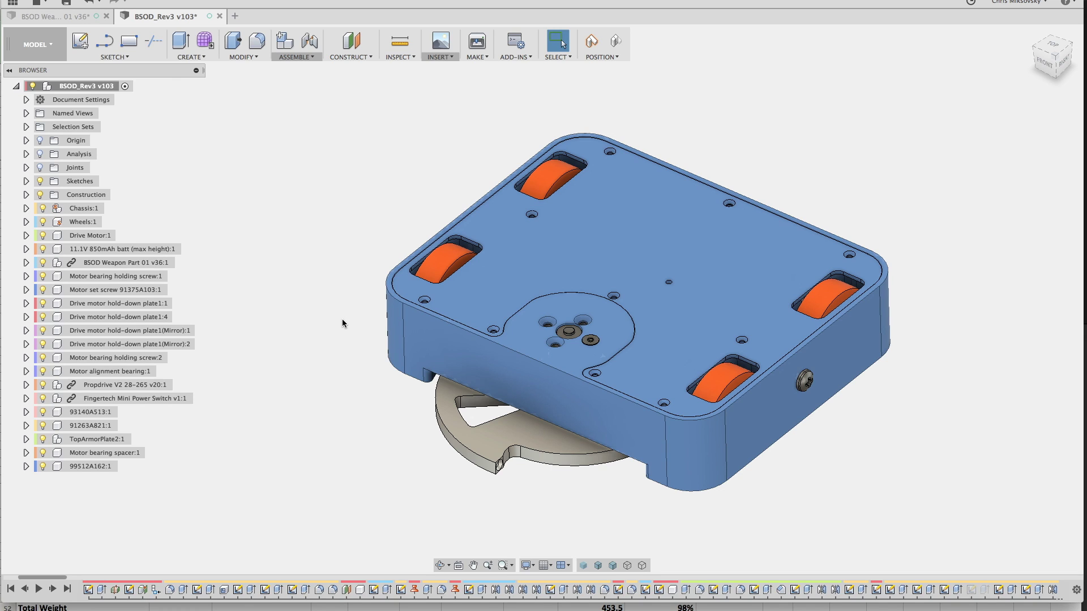
# - Orbit toward the underside, then spin the weapon disc about its centre beneath the chassis
pyautogui.keyDown('shift'); pyautogui.moveTo(345, 332); pyautogui.dragTo(324, 247, button='middle'); pyautogui.keyUp('shift')
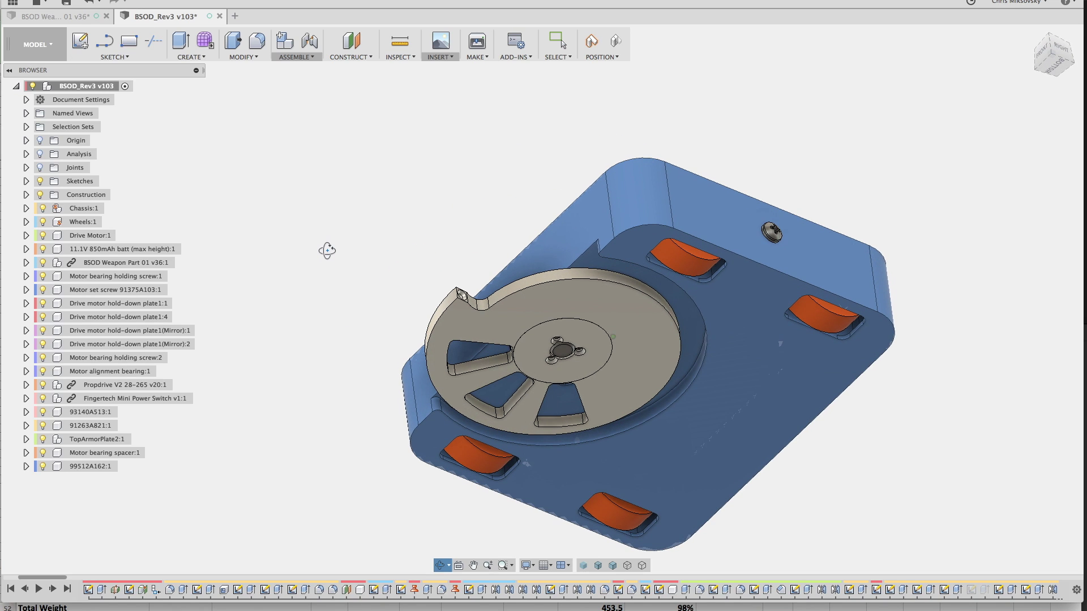
pyautogui.press('Escape')
pyautogui.moveTo(454, 352); pyautogui.dragTo(630, 433)
# - Orbit the robot from its underside to a tilted view of the chassis top and four orange wheels
pyautogui.keyDown('shift'); pyautogui.moveTo(453, 251); pyautogui.dragTo(447, 312, button='middle'); pyautogui.keyUp('shift')
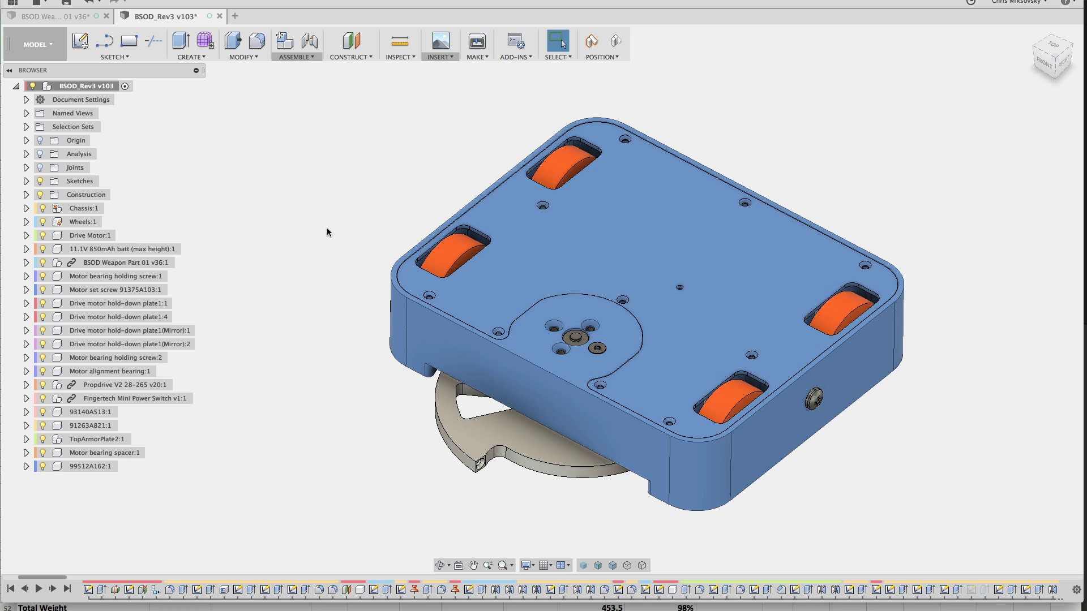
pyautogui.keyDown('shift'); pyautogui.moveTo(327, 232); pyautogui.dragTo(321, 217, button='middle'); pyautogui.keyUp('shift')
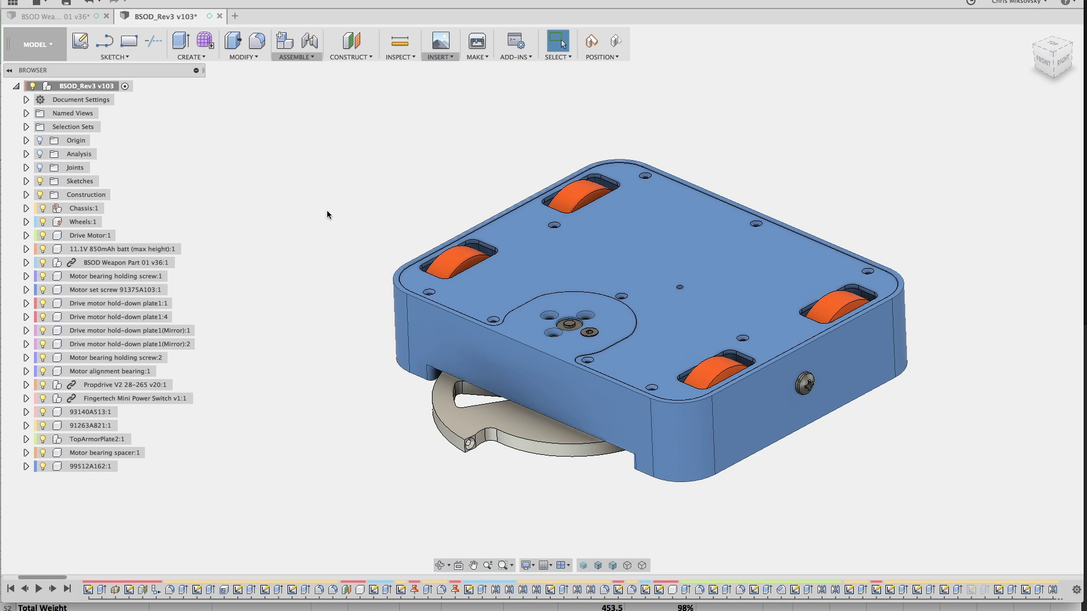
pyautogui.keyDown('shift'); pyautogui.moveTo(328, 209); pyautogui.dragTo(351, 215, button='middle'); pyautogui.keyUp('shift')
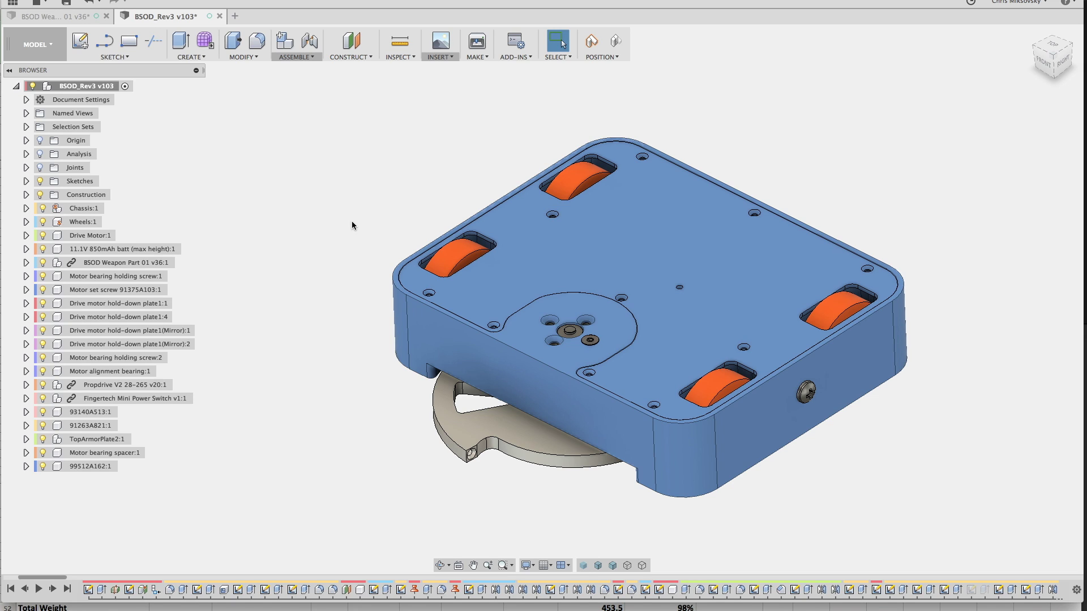
pyautogui.keyDown('shift'); pyautogui.moveTo(352, 221); pyautogui.dragTo(353, 232, button='middle'); pyautogui.keyUp('shift')
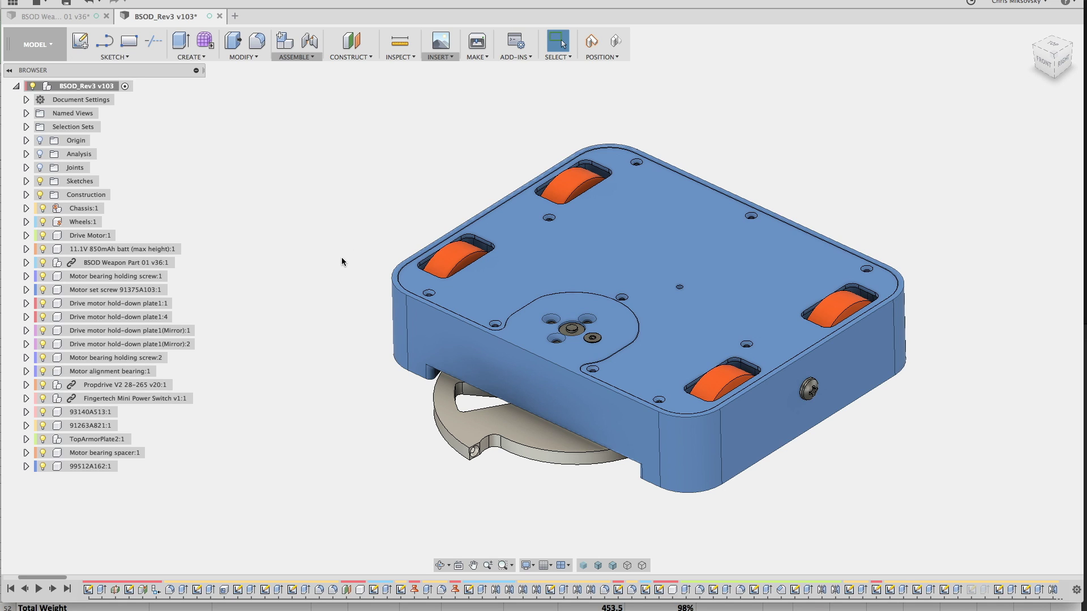
pyautogui.keyDown('shift'); pyautogui.moveTo(341, 261); pyautogui.dragTo(290, 257, button='middle'); pyautogui.keyUp('shift')
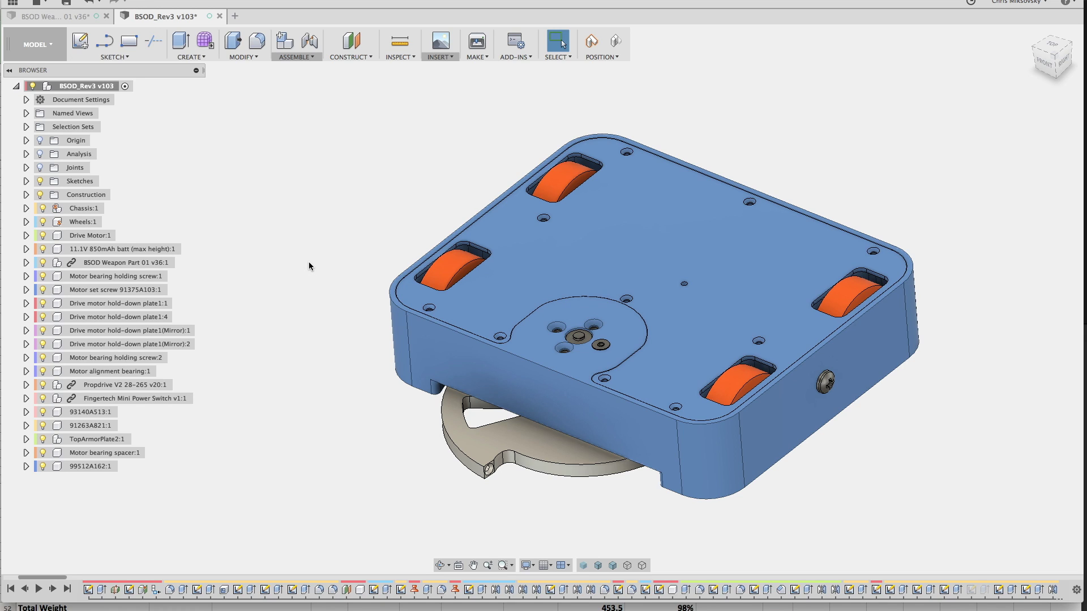
pyautogui.scroll(-5, 309, 265)
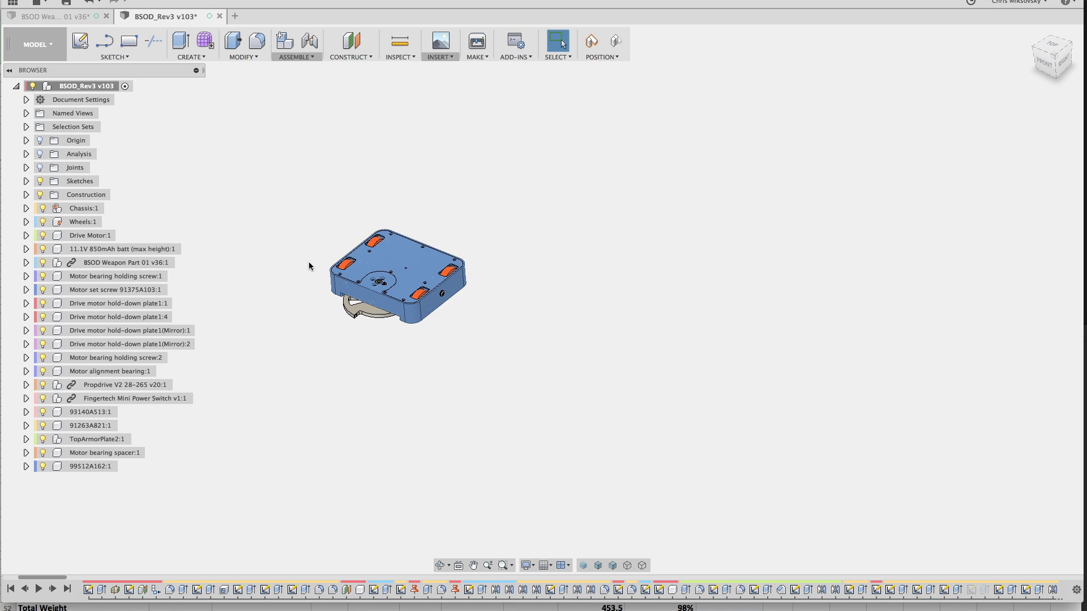
pyautogui.scroll(5, 309, 265)
pyautogui.keyDown('shift'); pyautogui.moveTo(376, 264); pyautogui.dragTo(364, 266, button='middle'); pyautogui.keyUp('shift')
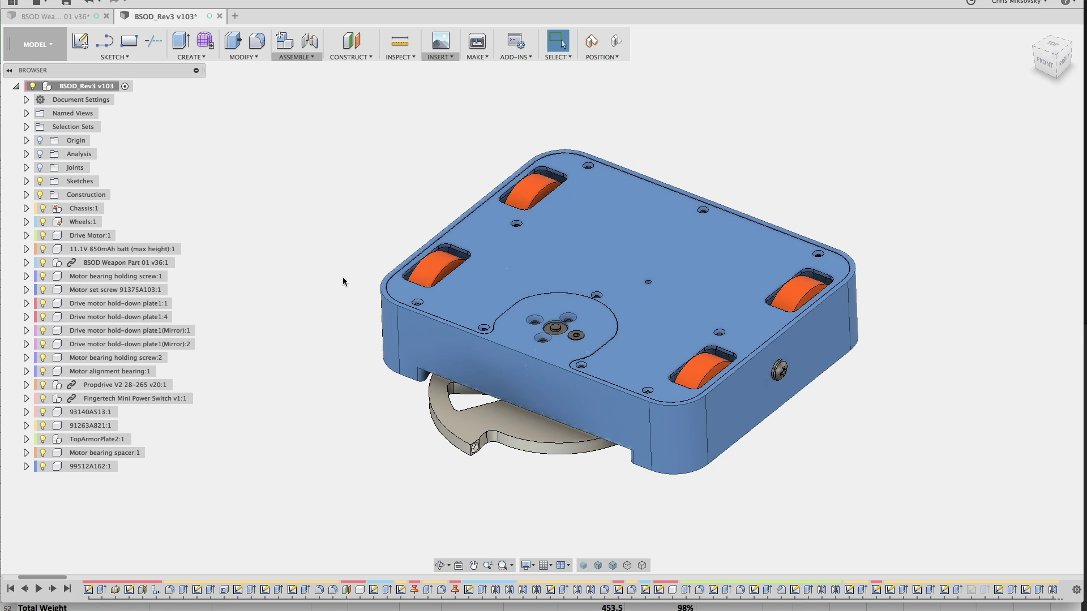
pyautogui.keyDown('shift'); pyautogui.moveTo(342, 281); pyautogui.dragTo(446, 297, button='middle'); pyautogui.keyUp('shift')
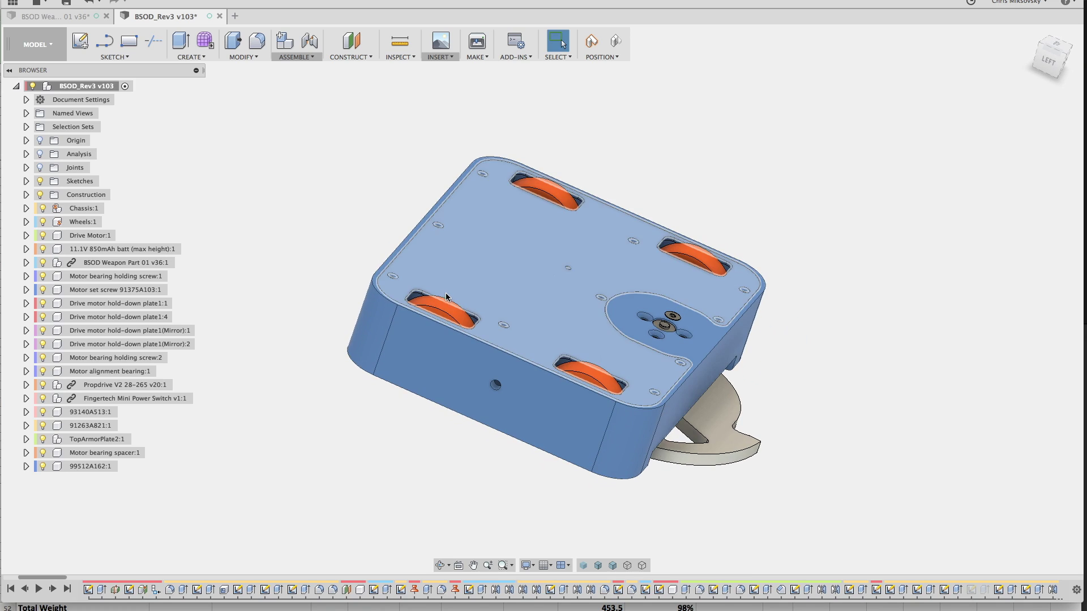
pyautogui.keyDown('shift'); pyautogui.moveTo(334, 290); pyautogui.dragTo(390, 198, button='middle'); pyautogui.keyUp('shift')
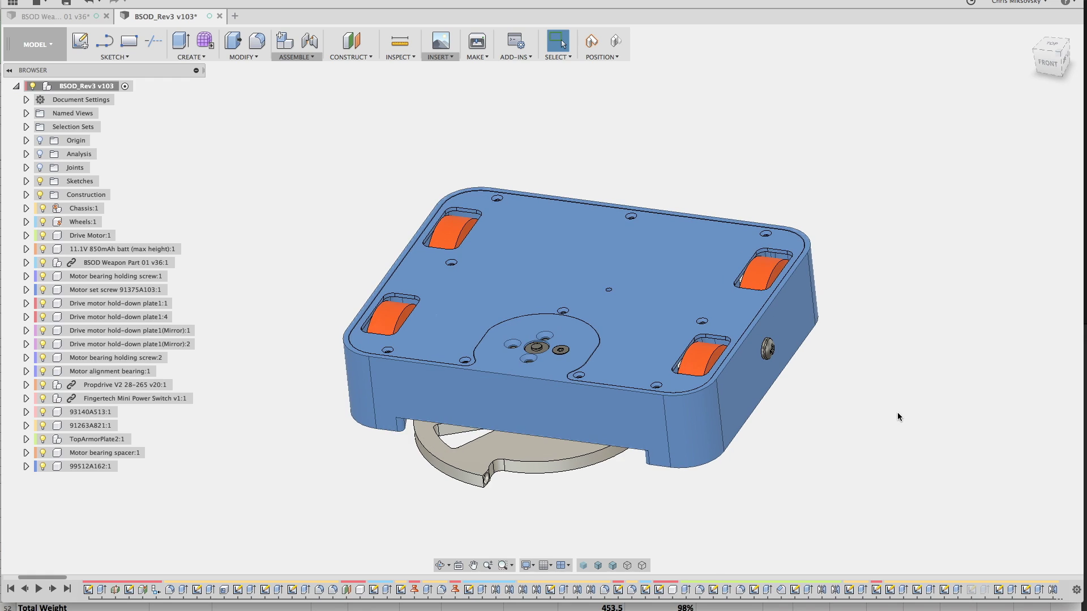
pyautogui.moveTo(898, 413)
pyautogui.keyDown('shift'); pyautogui.mouseDown(button='middle')
pyautogui.moveTo(878, 415)
pyautogui.moveTo(881, 425)
pyautogui.moveTo(908, 410)
pyautogui.moveTo(899, 429)
pyautogui.mouseUp(button='middle'); pyautogui.keyUp('shift')
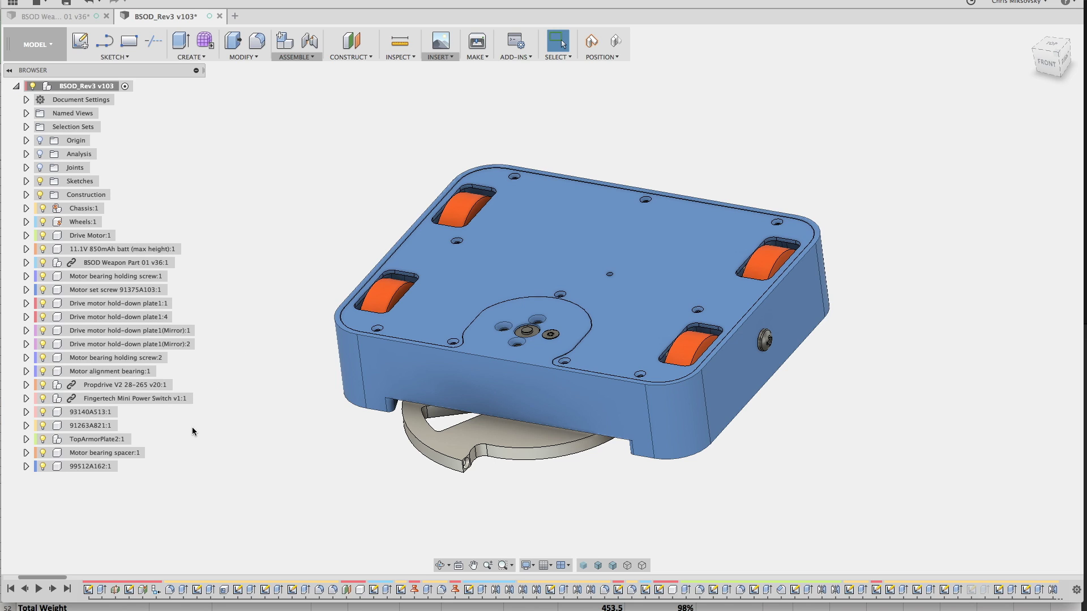
pyautogui.click(43, 439)
# - Orbit around the exposed motors and battery inside the open chassis, then bring up the Excel weight sheet
pyautogui.moveTo(249, 361)
pyautogui.keyDown('shift'); pyautogui.mouseDown(button='middle')
pyautogui.moveTo(263, 405)
pyautogui.moveTo(287, 316)
pyautogui.moveTo(299, 321)
pyautogui.mouseUp(button='middle'); pyautogui.keyUp('shift')
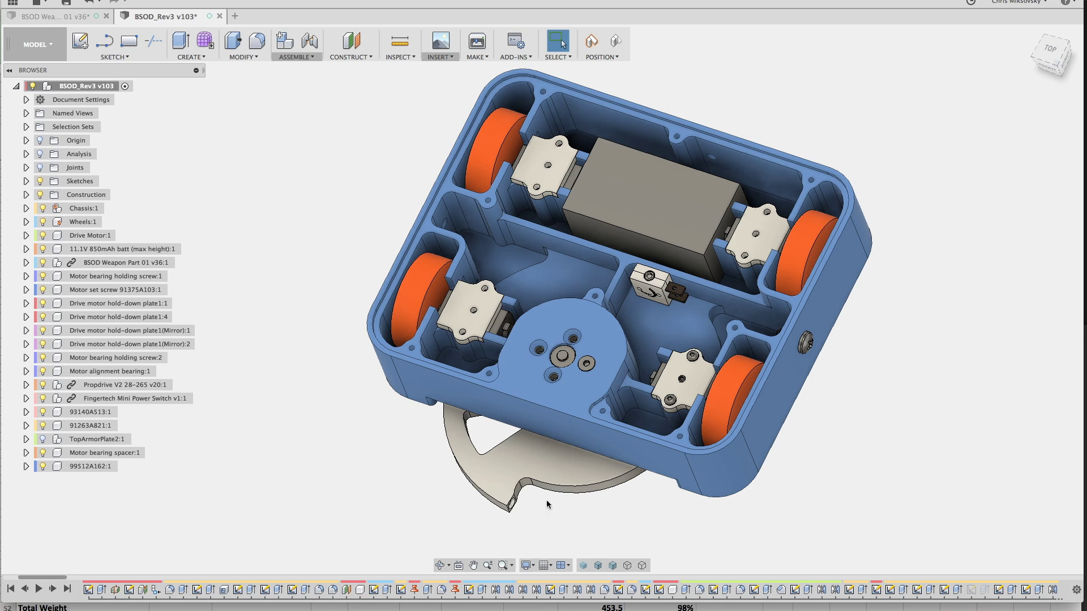
pyautogui.keyDown('shift'); pyautogui.moveTo(335, 459); pyautogui.dragTo(333, 427, button='middle'); pyautogui.keyUp('shift')
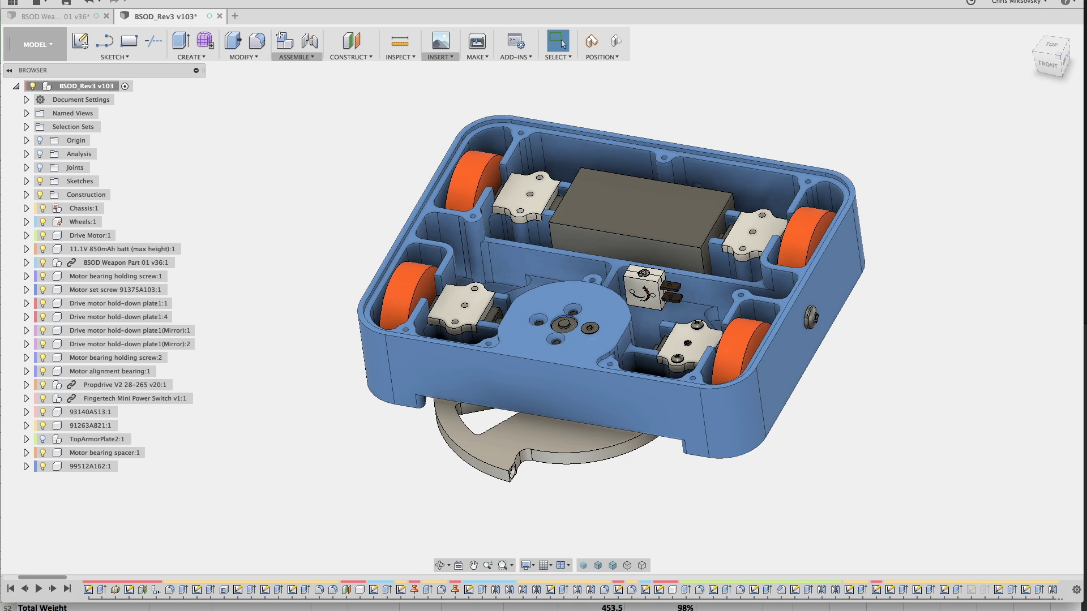
pyautogui.keyDown('shift'); pyautogui.moveTo(389, 497); pyautogui.dragTo(905, 400, button='middle'); pyautogui.keyUp('shift')
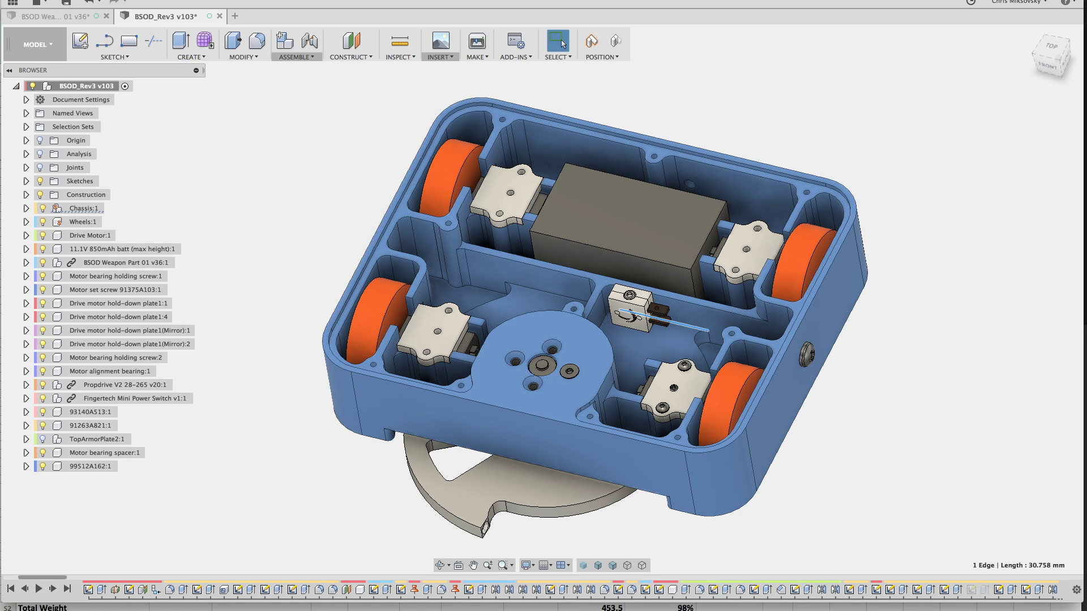
pyautogui.press('super+Tab')
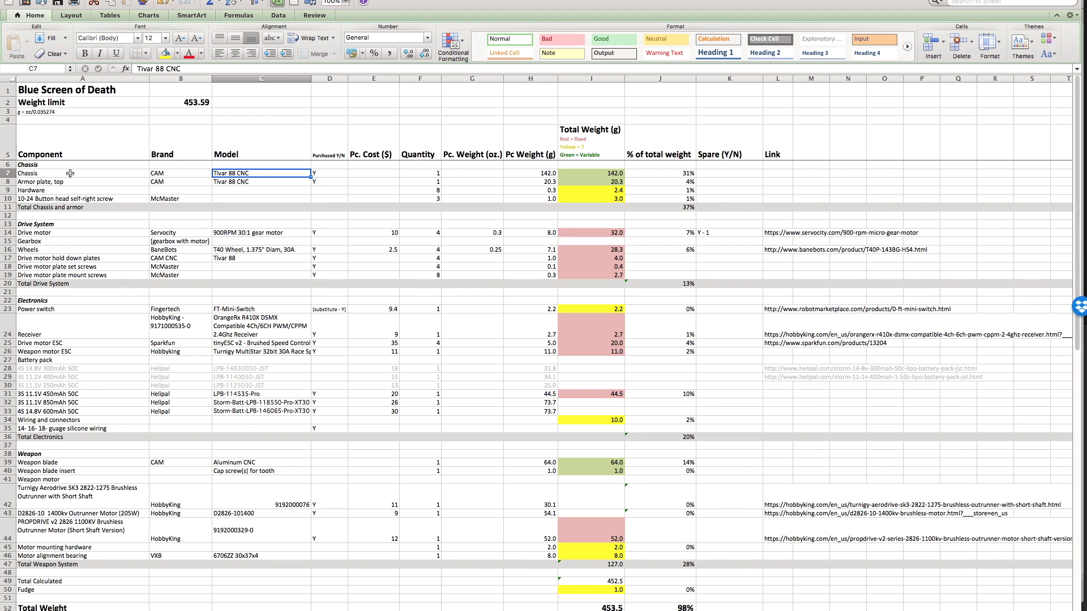
# - Select the 142.0 g Chassis row (row 7) in the weight sheet, then return to Fusion 360
pyautogui.click(8, 173)
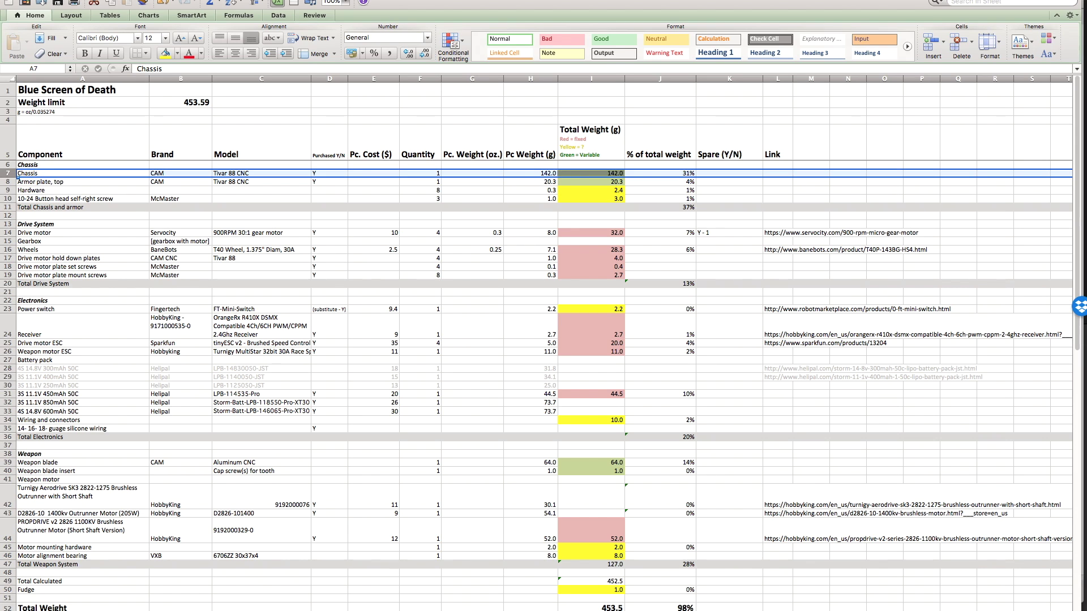
pyautogui.press('super+Tab')
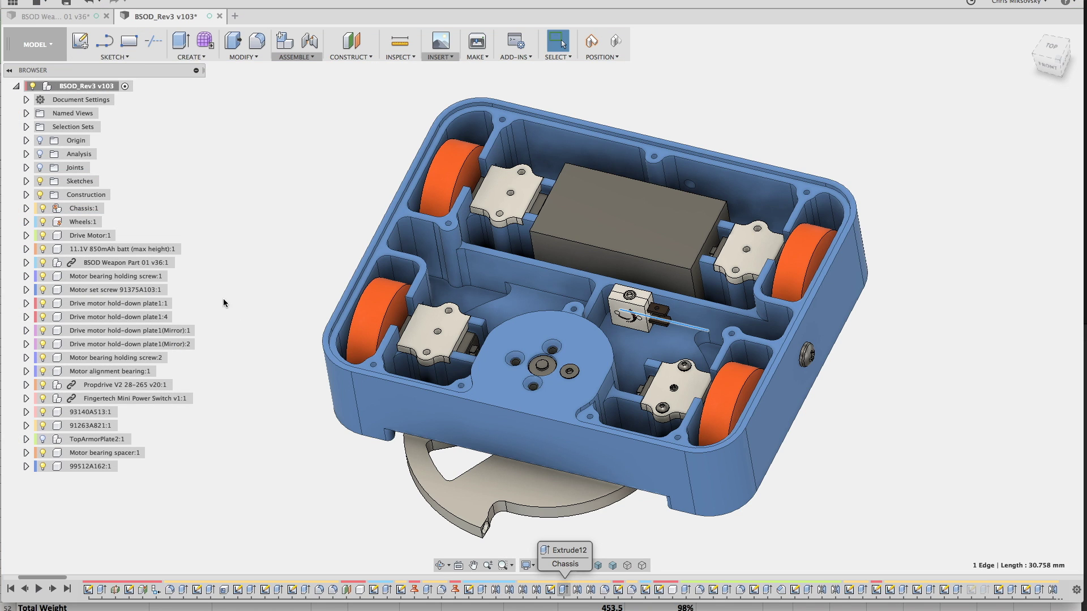
# - Isolate Chassis:1 on its own and tilt it to view its pockets
pyautogui.rightClick(80, 209)
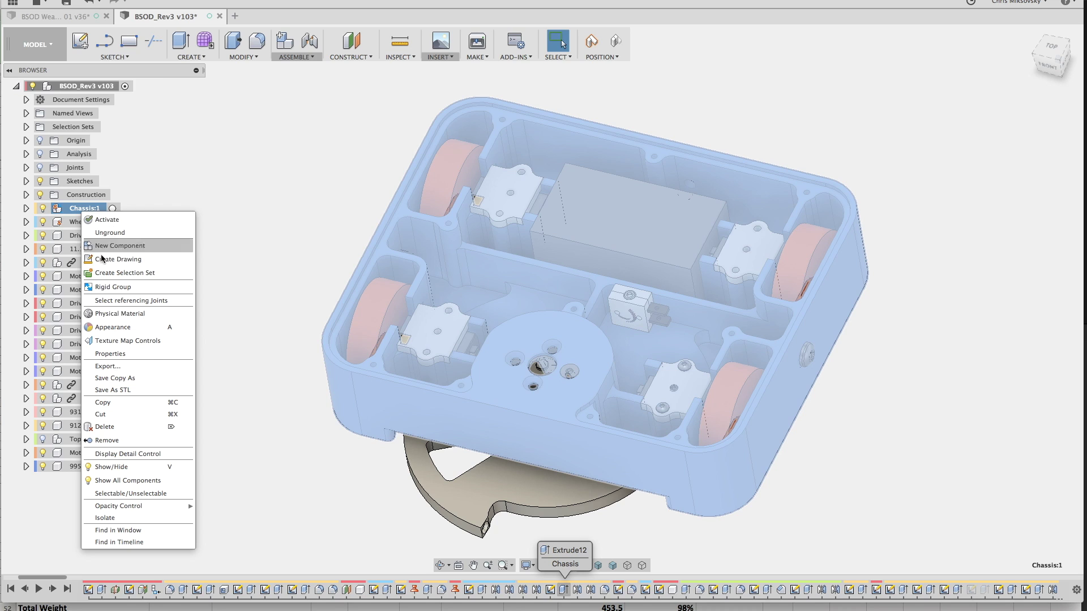
pyautogui.click(254, 330)
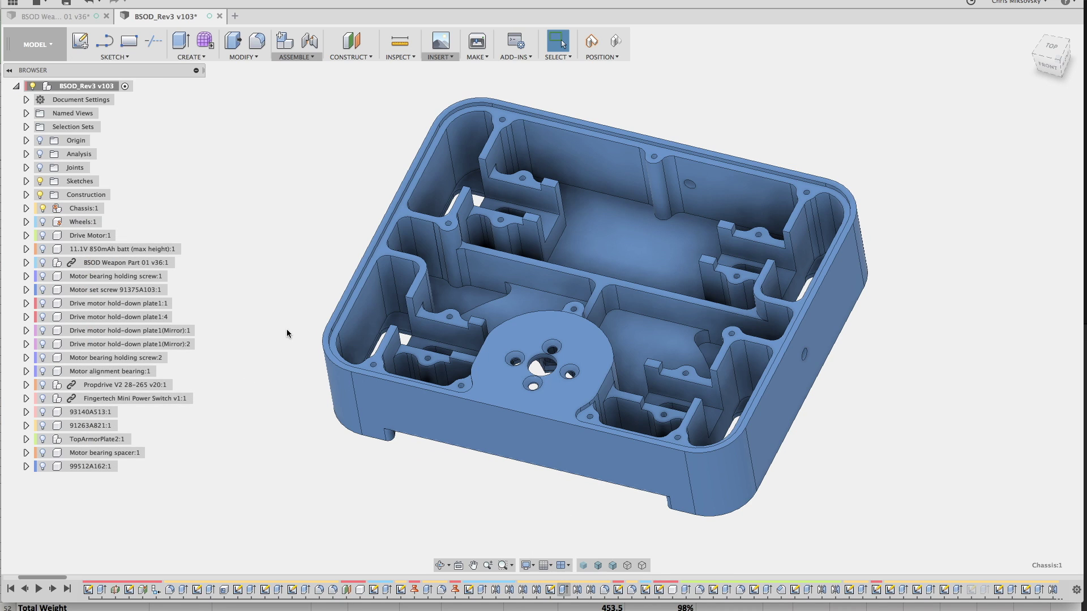
pyautogui.keyDown('shift'); pyautogui.moveTo(294, 317); pyautogui.dragTo(396, 266, button='middle'); pyautogui.keyUp('shift')
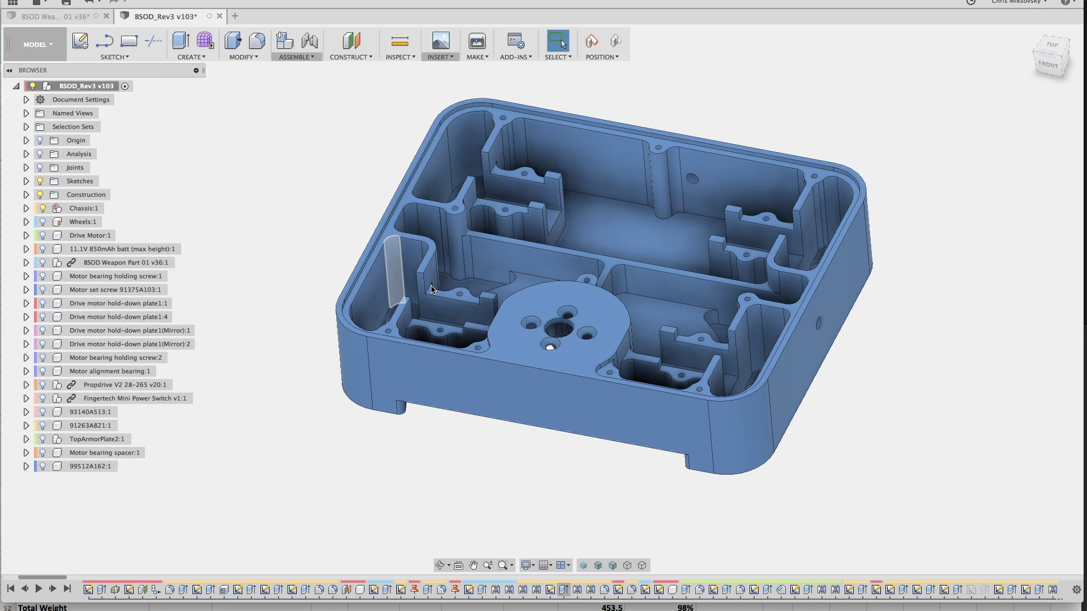
pyautogui.scroll(2, 442, 295)
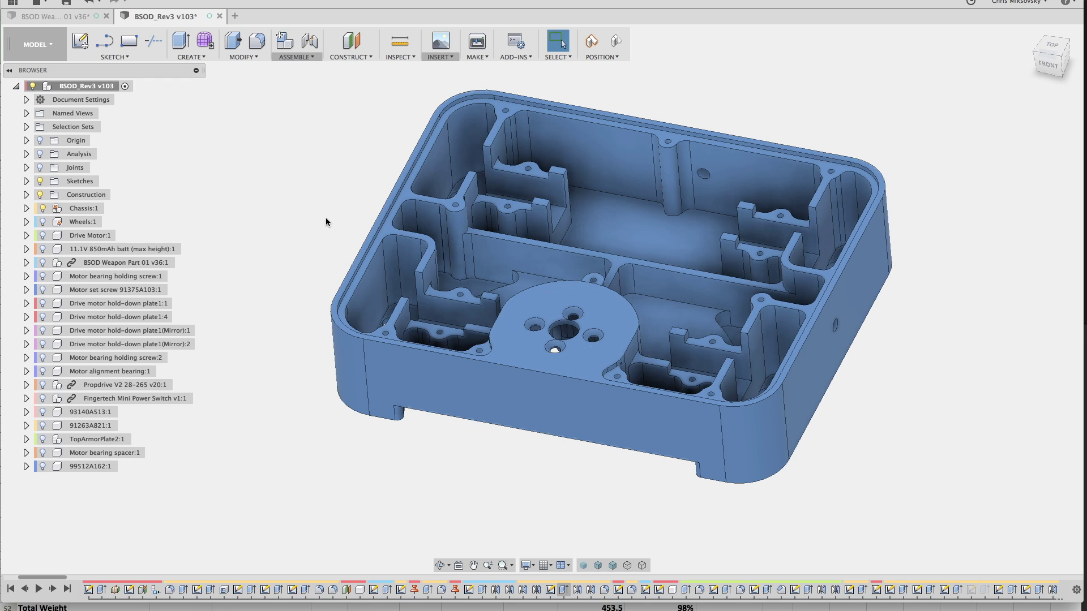
# - Open the Chassis component's Properties, read its 142.215 g mass, and close the dialog
pyautogui.rightClick(71, 209)
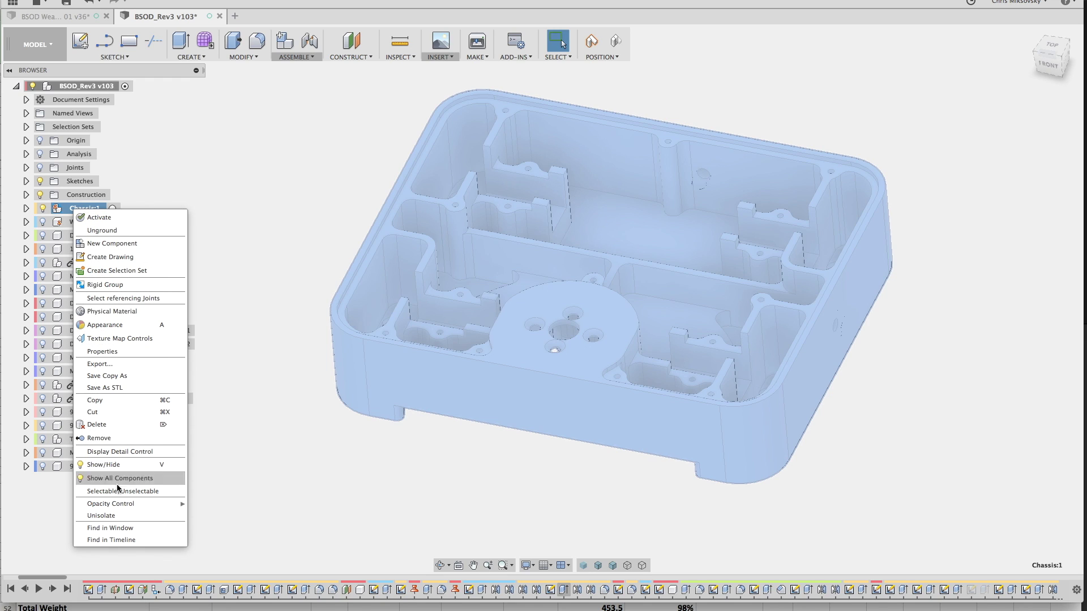
pyautogui.click(102, 351)
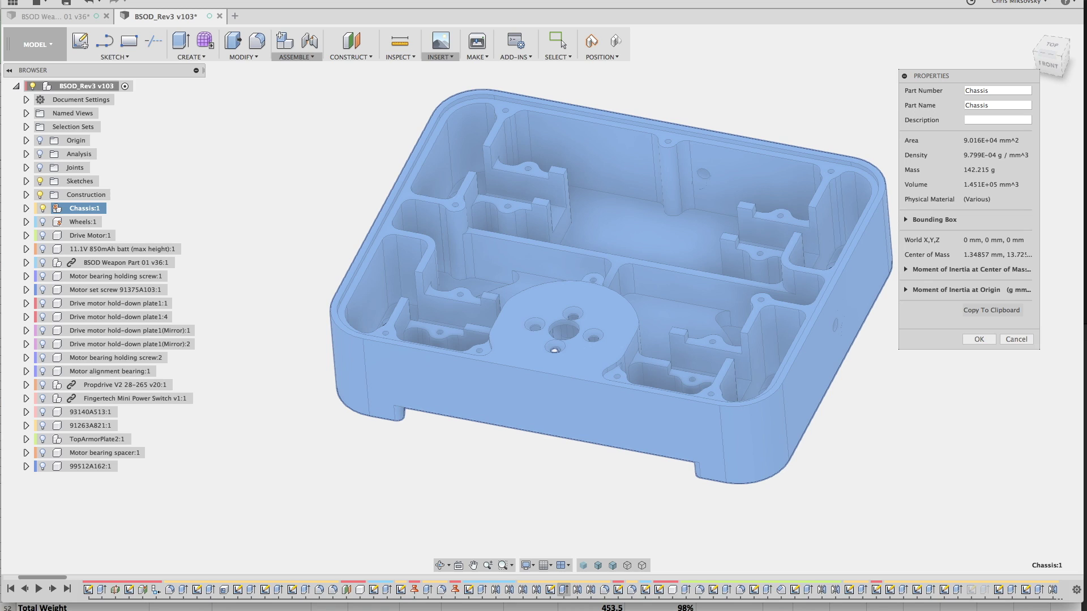
pyautogui.press('Return')
pyautogui.press('super+Tab')
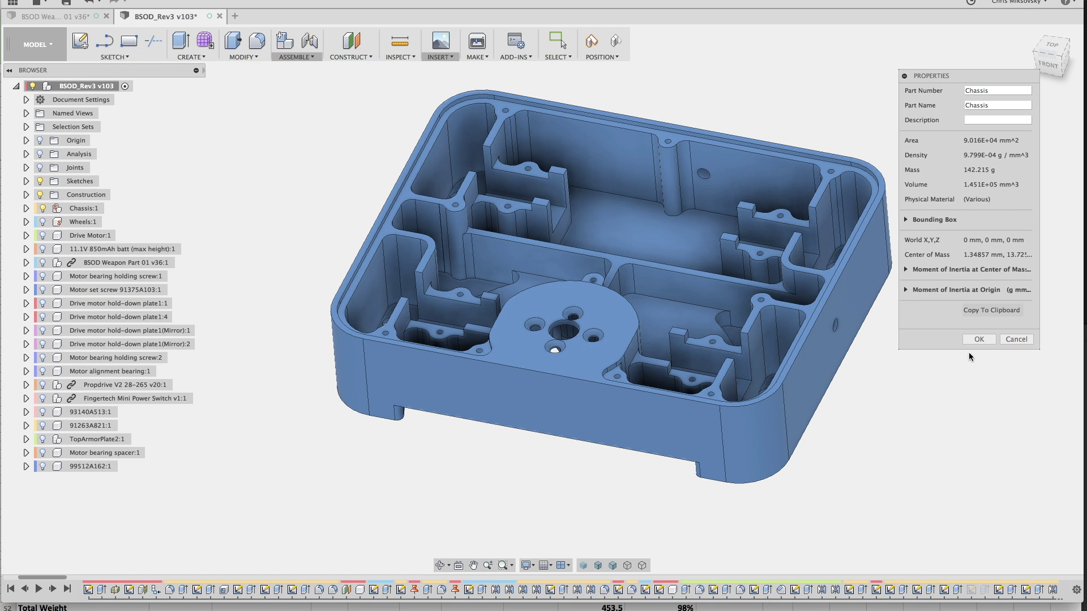
pyautogui.click(979, 340)
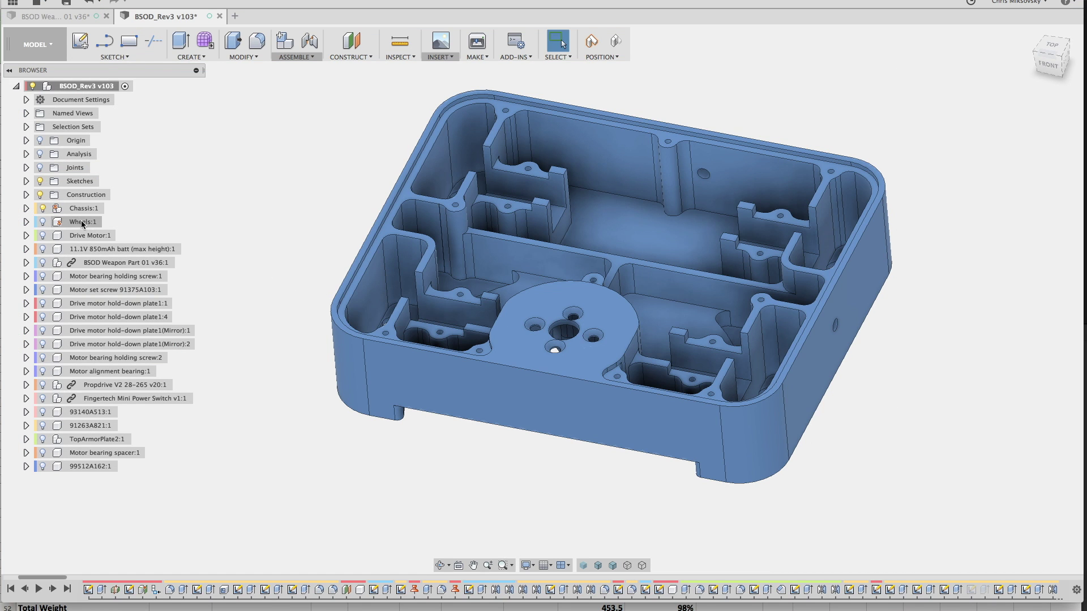
# - Show all of the assembly's components again and clear the chassis selection
pyautogui.rightClick(102, 208)
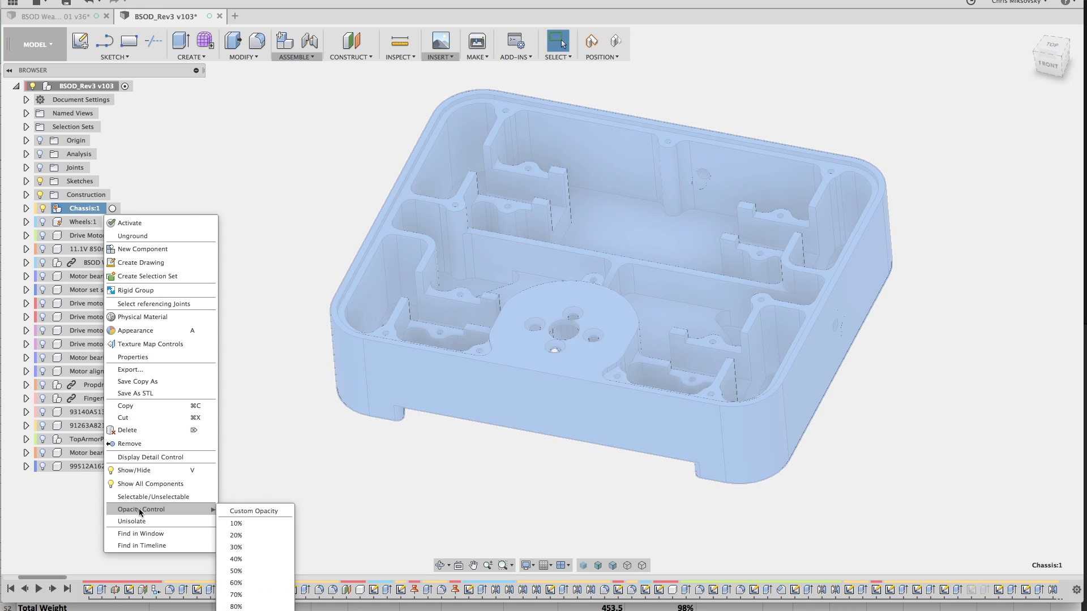
pyautogui.click(122, 519)
pyautogui.click(305, 453)
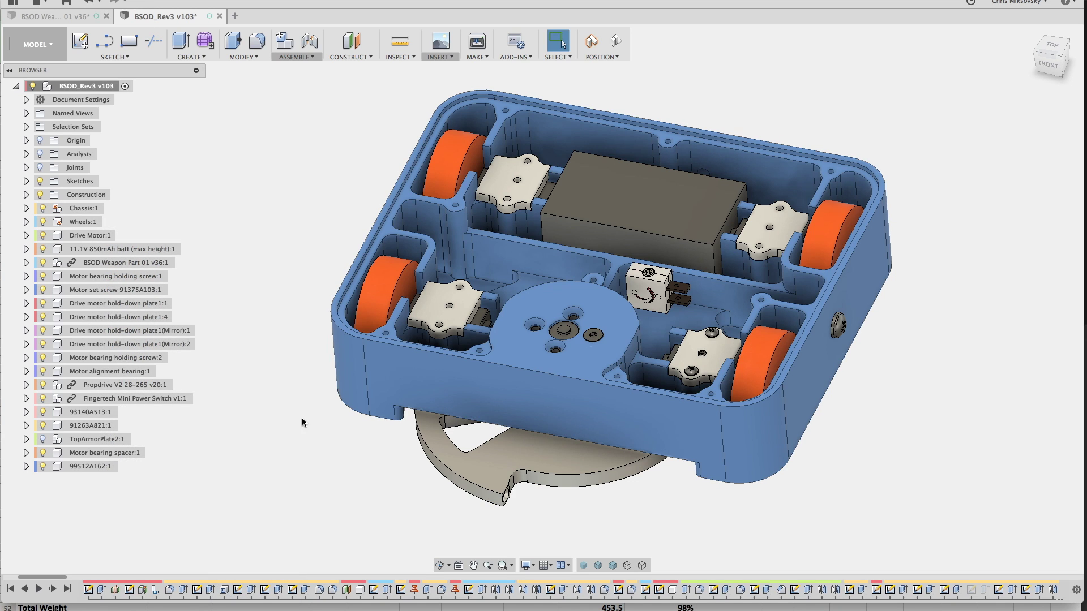
# - View the robot from top, right and underside, then open the BSOD Weapon Part 01 v36 design
pyautogui.click(1051, 44)
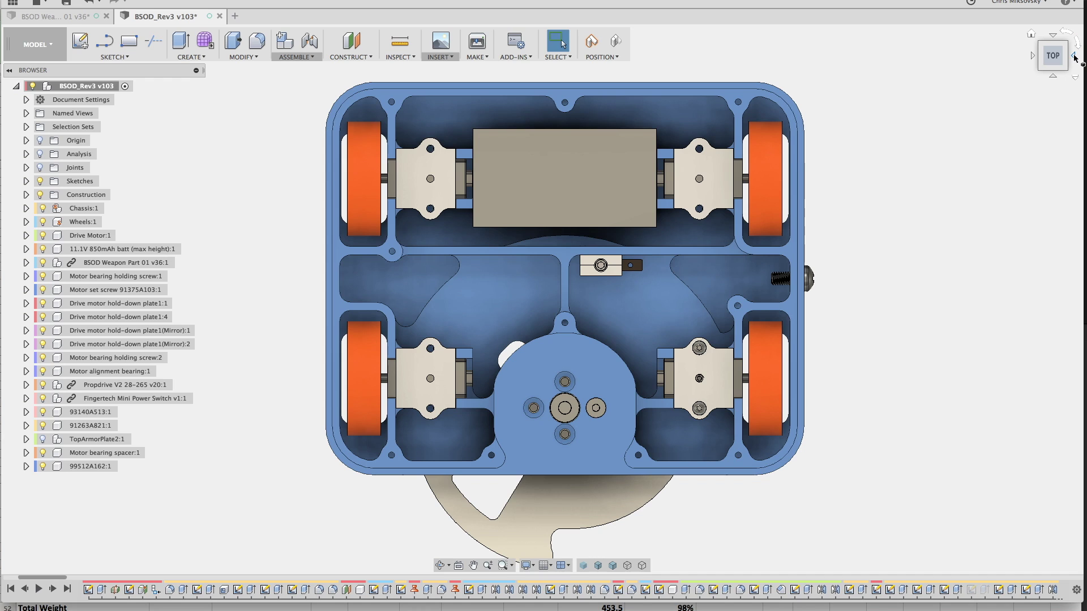
pyautogui.click(1074, 54)
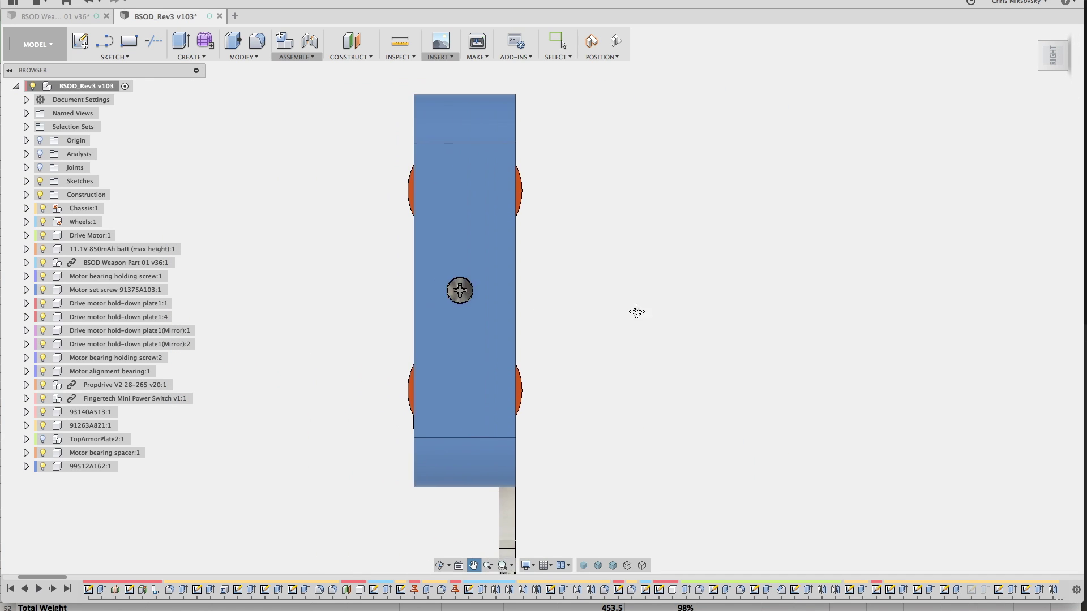
pyautogui.moveTo(664, 321)
pyautogui.keyDown('shift'); pyautogui.mouseDown(button='middle')
pyautogui.moveTo(589, 334)
pyautogui.moveTo(677, 388)
pyautogui.moveTo(684, 359)
pyautogui.moveTo(746, 406)
pyautogui.moveTo(656, 351)
pyautogui.mouseUp(button='middle'); pyautogui.keyUp('shift')
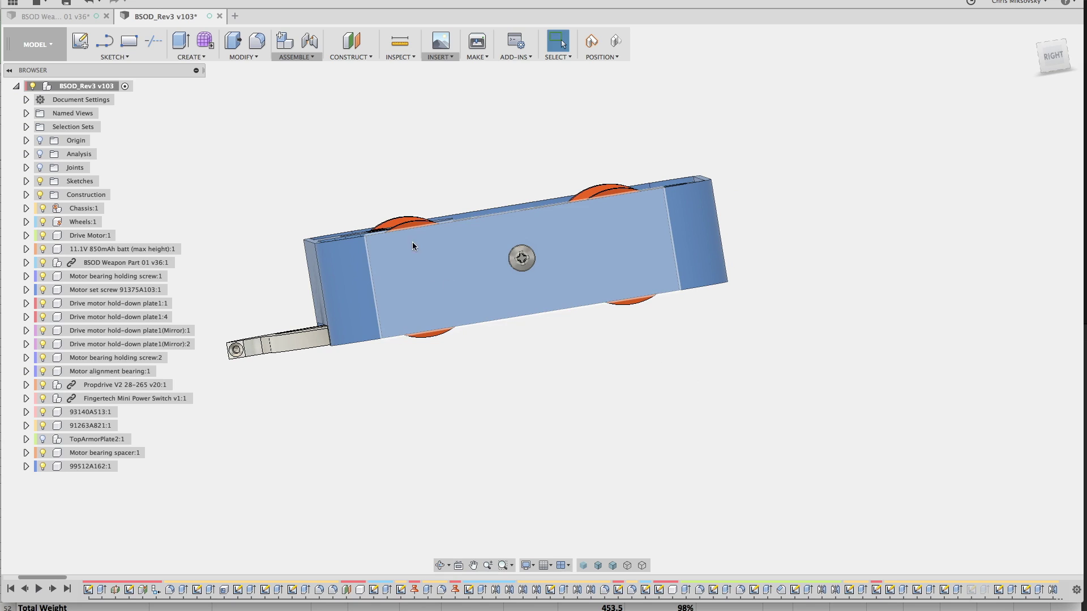
pyautogui.keyDown('shift'); pyautogui.moveTo(546, 377); pyautogui.dragTo(599, 453, button='middle'); pyautogui.keyUp('shift')
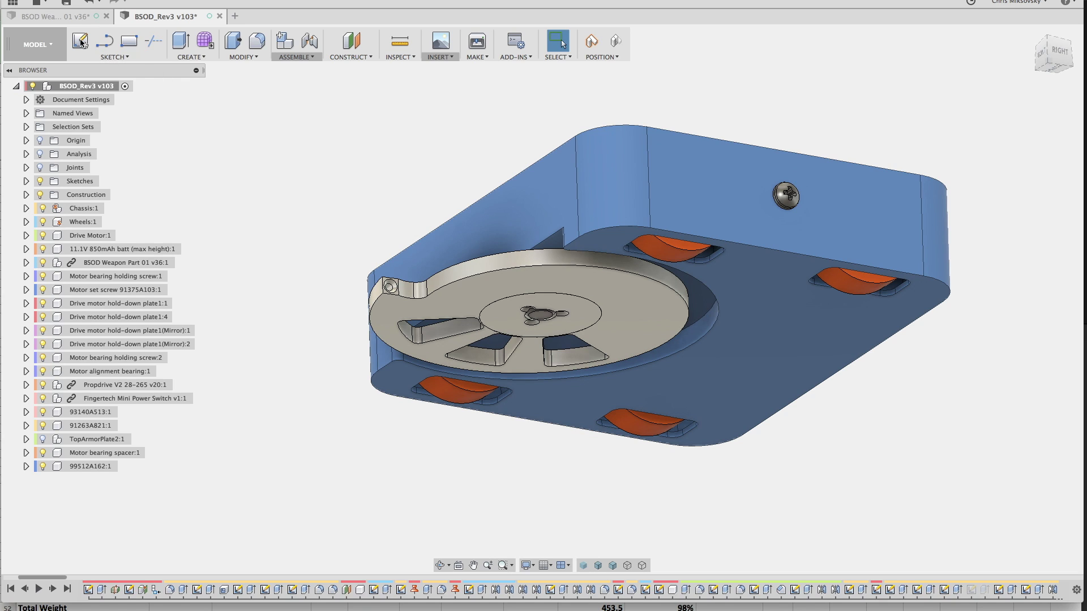
pyautogui.click(63, 19)
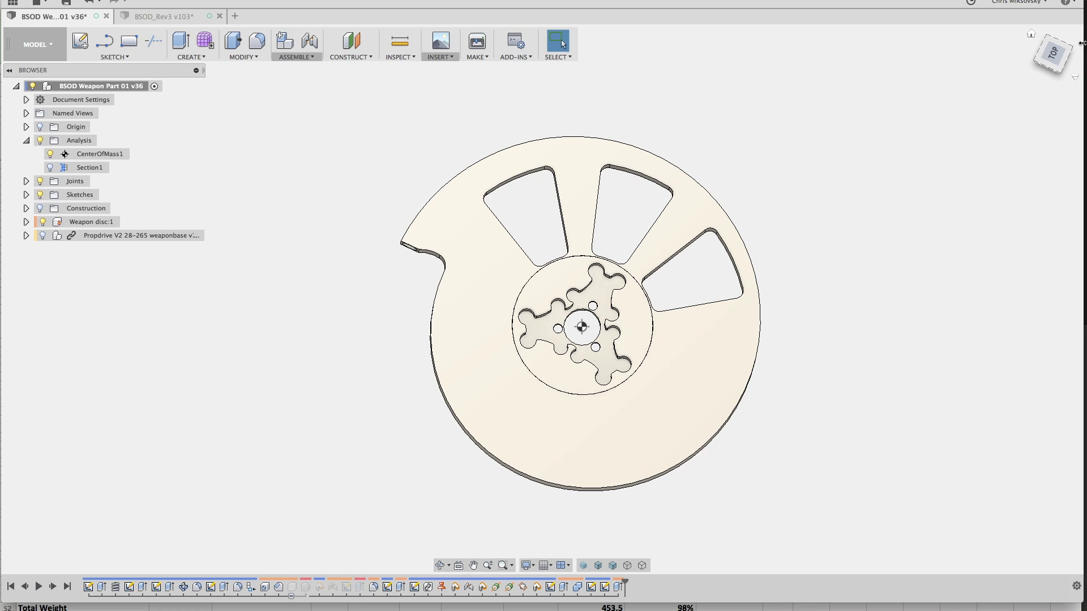
pyautogui.click(1052, 56)
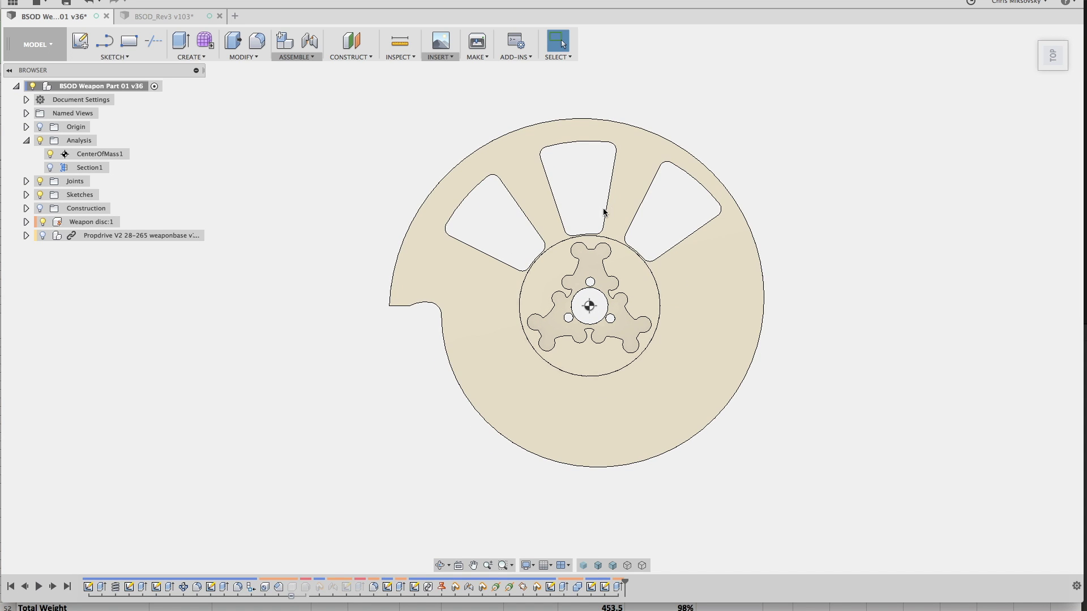
pyautogui.keyDown('shift'); pyautogui.moveTo(577, 206); pyautogui.dragTo(539, 215, button='middle'); pyautogui.keyUp('shift')
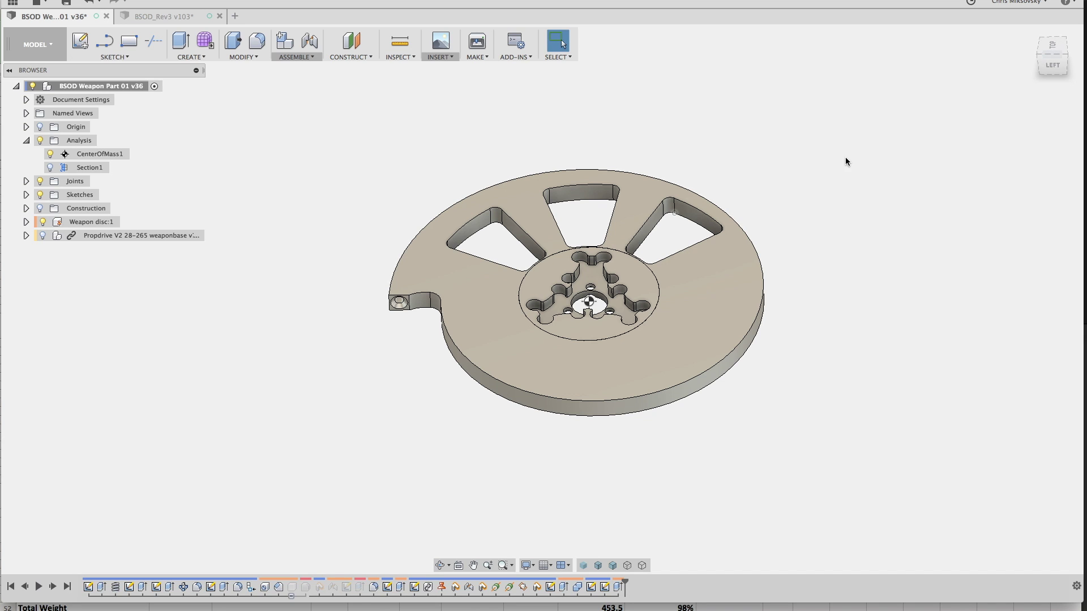
pyautogui.click(1051, 45)
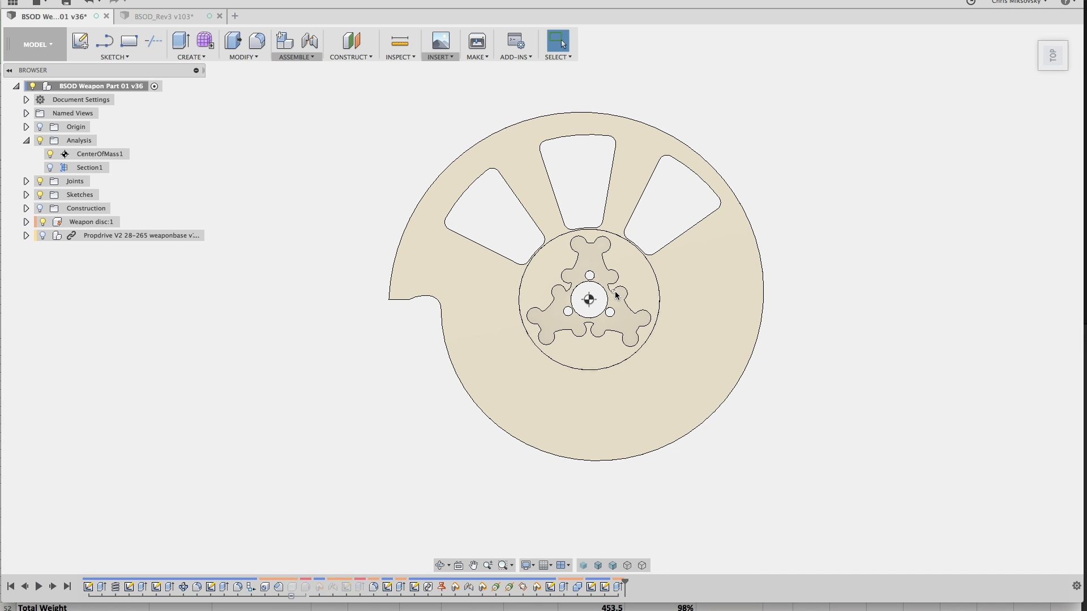
pyautogui.scroll(3, 603, 298)
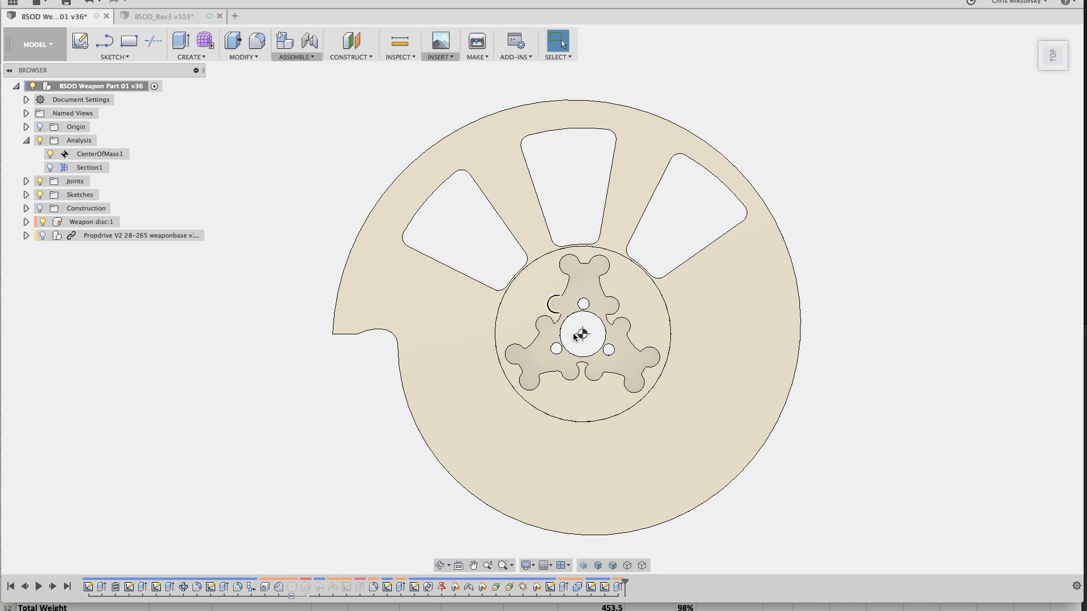
pyautogui.scroll(8, 583, 334)
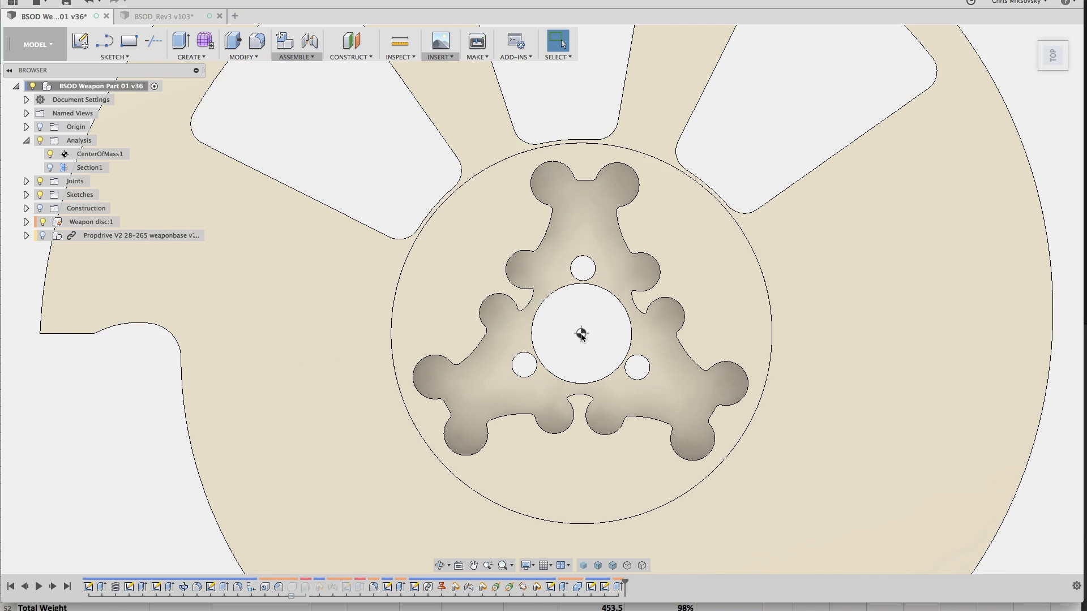
pyautogui.scroll(4, 581, 336)
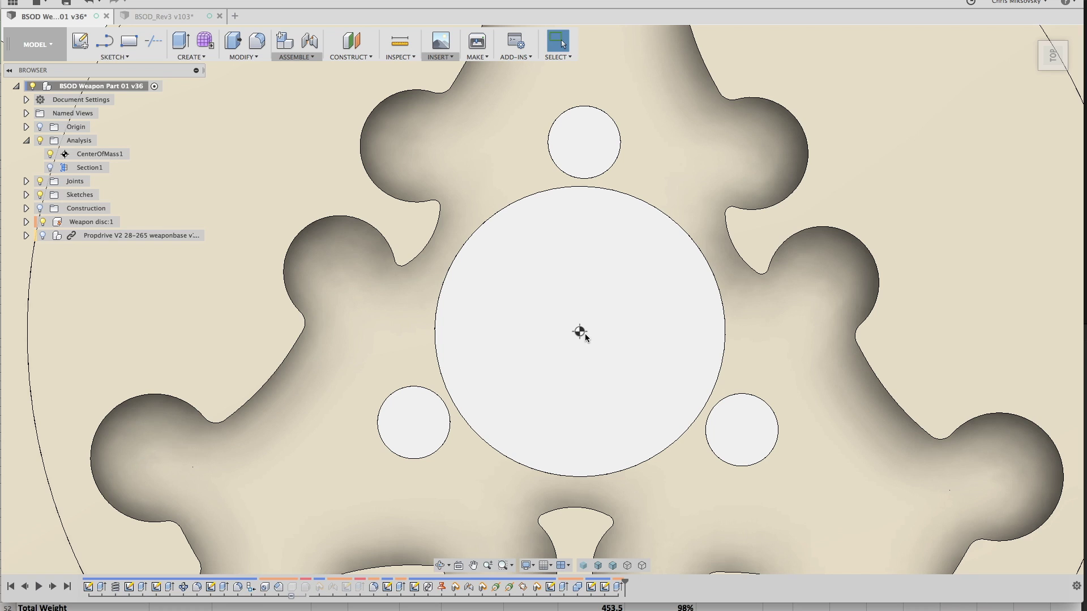
pyautogui.scroll(-10, 580, 335)
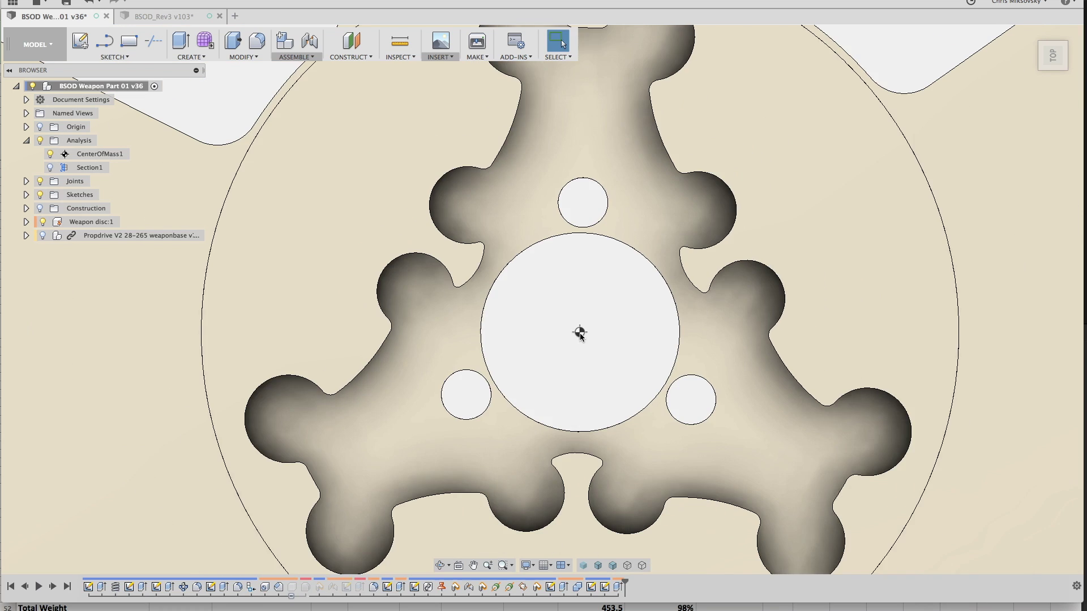
pyautogui.scroll(-4, 580, 334)
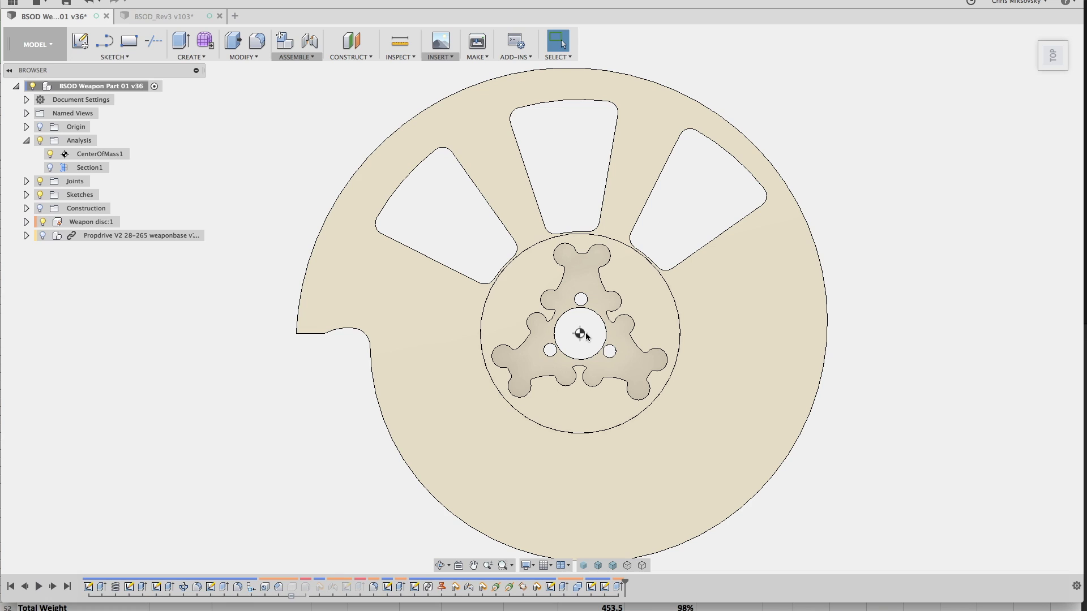
pyautogui.moveTo(642, 358)
pyautogui.keyDown('shift'); pyautogui.mouseDown(button='middle')
pyautogui.moveTo(868, 381)
pyautogui.moveTo(864, 330)
pyautogui.mouseUp(button='middle'); pyautogui.keyUp('shift')
pyautogui.press('Escape')
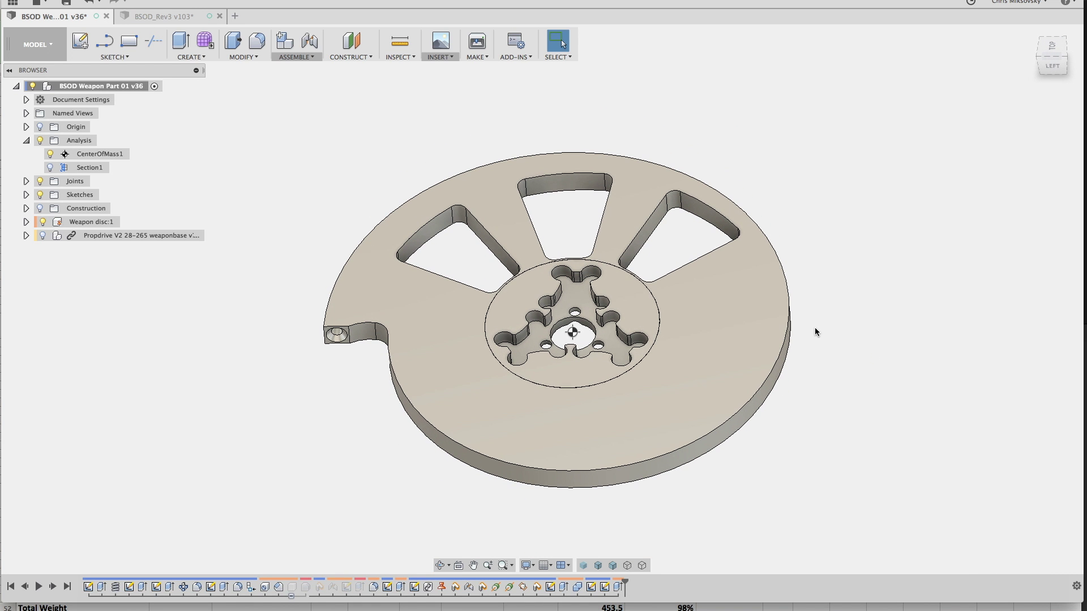
pyautogui.click(166, 20)
# - Fit the whole assembly in view and make the top armor plate visible again
pyautogui.keyDown('shift'); pyautogui.moveTo(376, 223); pyautogui.dragTo(385, 273, button='middle'); pyautogui.keyUp('shift')
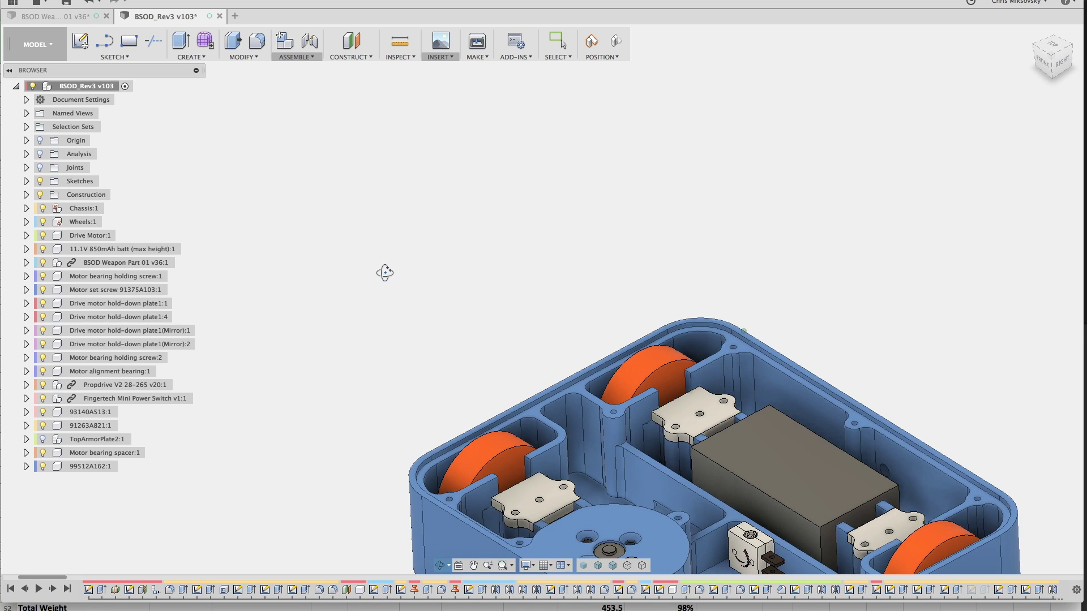
pyautogui.press('F6')
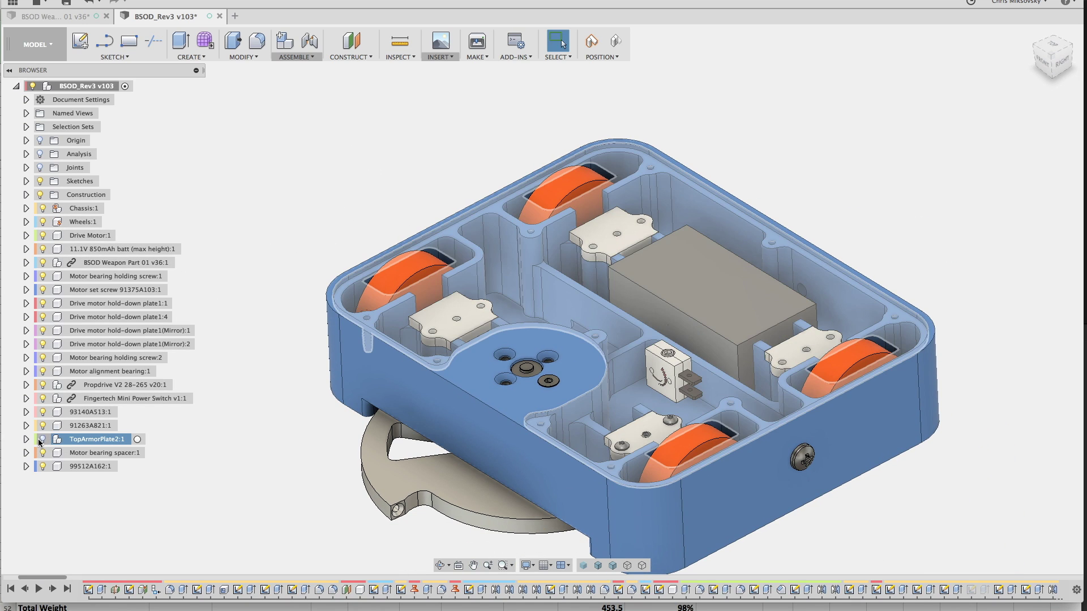
pyautogui.click(43, 439)
# - Turn on the section cut through the chassis and orbit it toward the right side
pyautogui.moveTo(311, 416); pyautogui.dragTo(309, 365, button='middle')
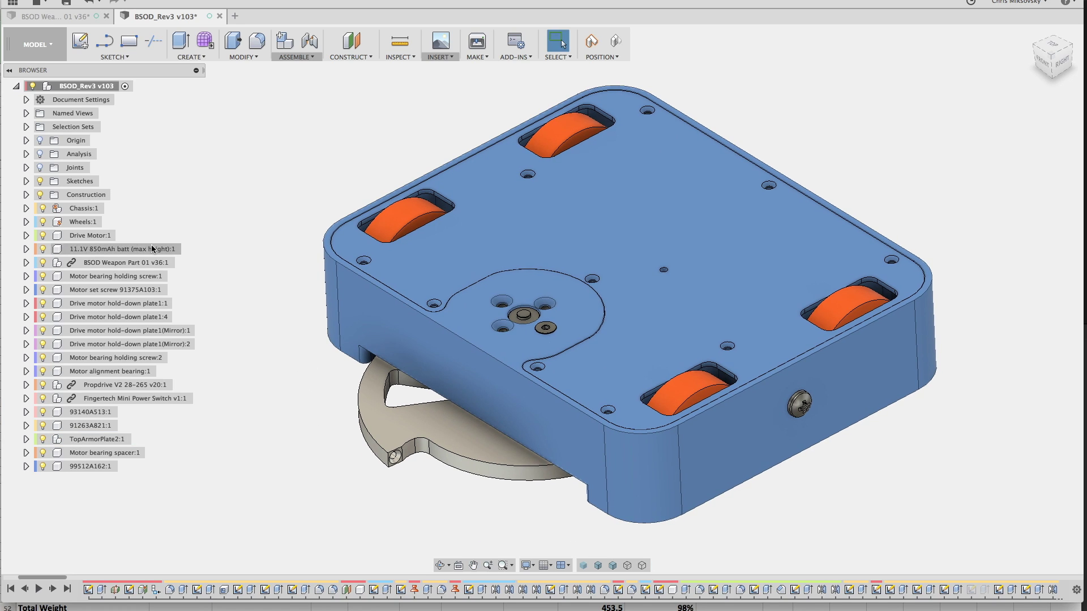
pyautogui.click(40, 154)
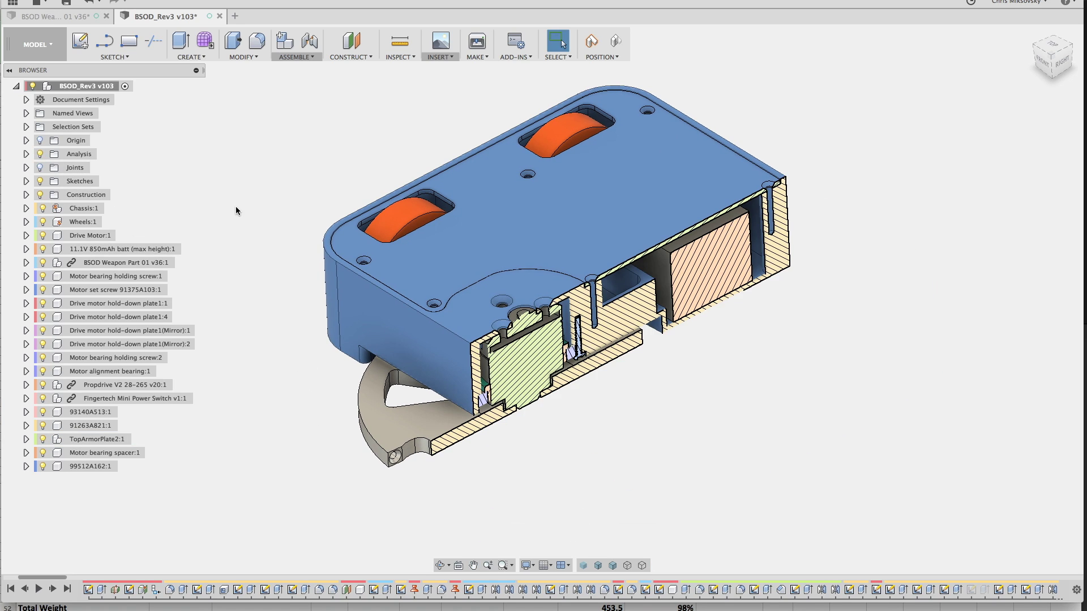
pyautogui.scroll(3, 525, 355)
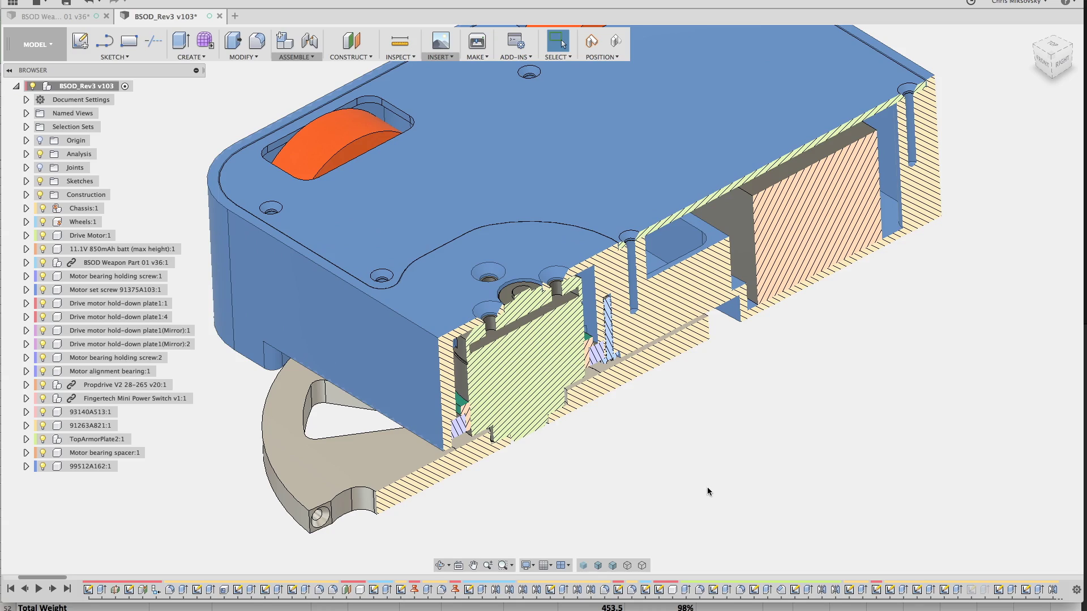
pyautogui.keyDown('shift'); pyautogui.moveTo(708, 481); pyautogui.dragTo(589, 487, button='middle'); pyautogui.keyUp('shift')
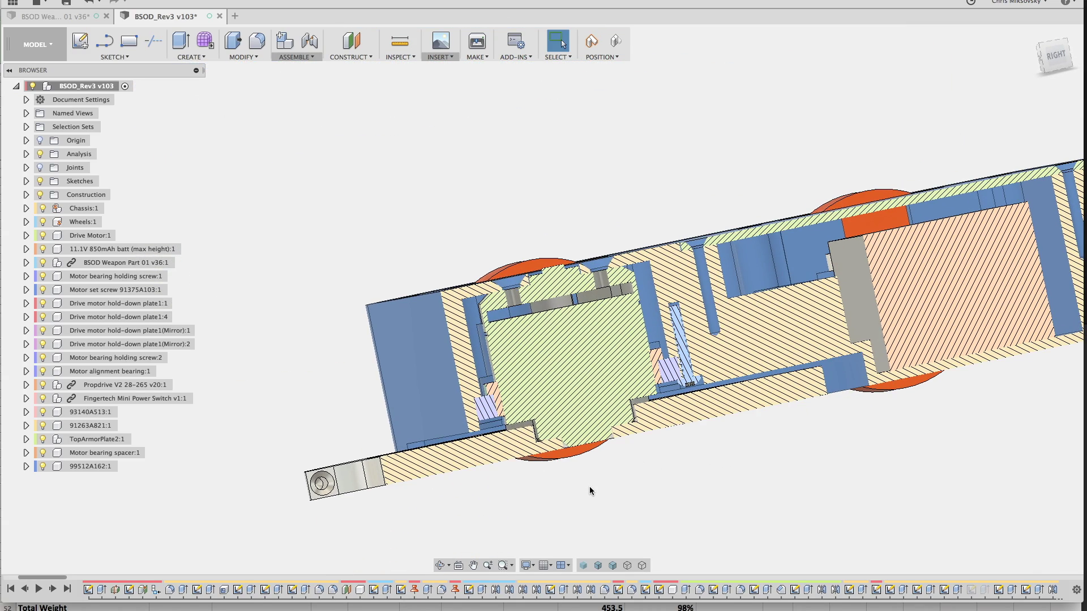
# - Snap to the RIGHT view and zoom in on the weapon motor between its bearings
pyautogui.click(1054, 55)
pyautogui.scroll(5, 535, 478)
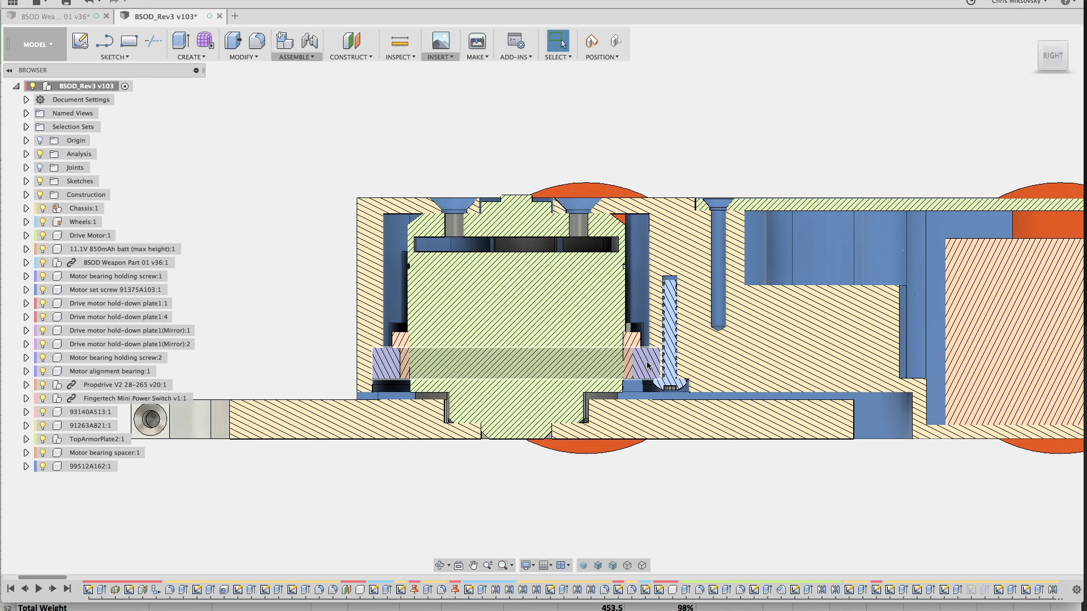
pyautogui.scroll(5, 645, 365)
pyautogui.scroll(2, 646, 365)
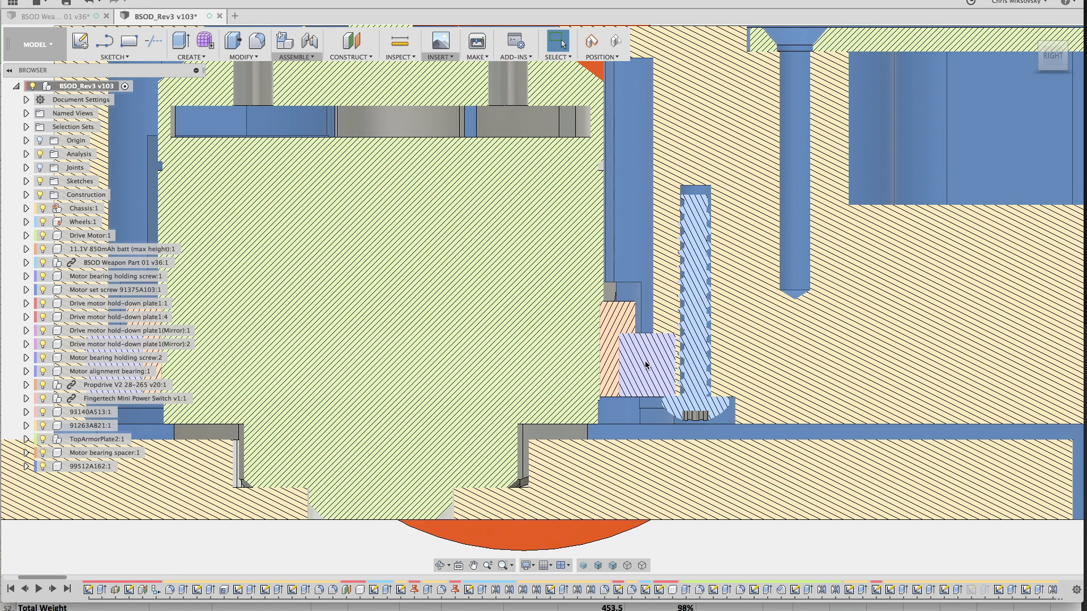
pyautogui.keyDown('shift'); pyautogui.moveTo(645, 365); pyautogui.dragTo(591, 281, button='middle'); pyautogui.keyUp('shift')
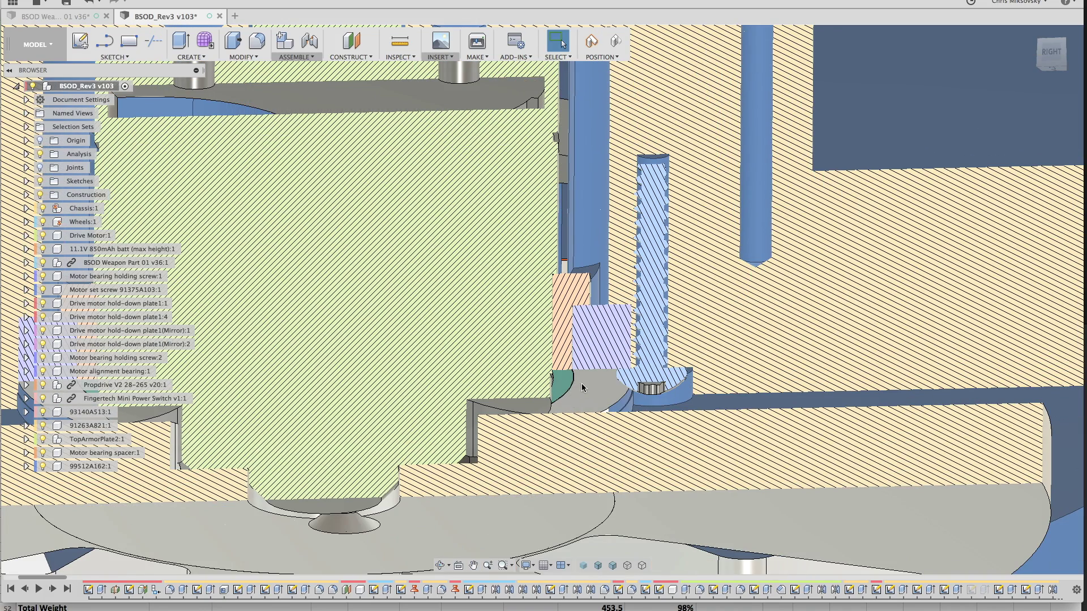
pyautogui.scroll(1, 589, 353)
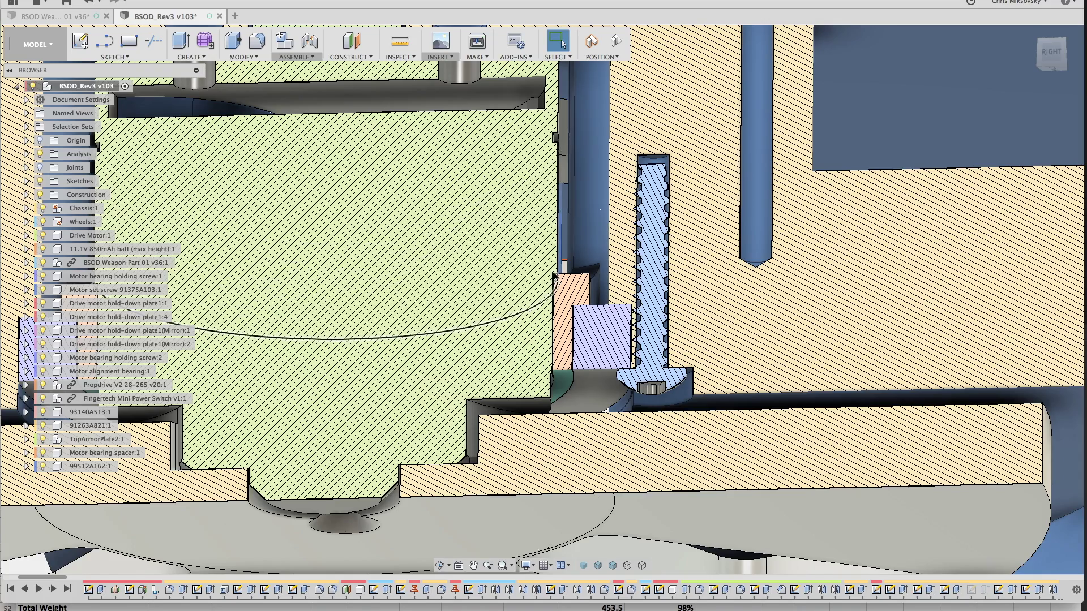
pyautogui.scroll(10, 553, 278)
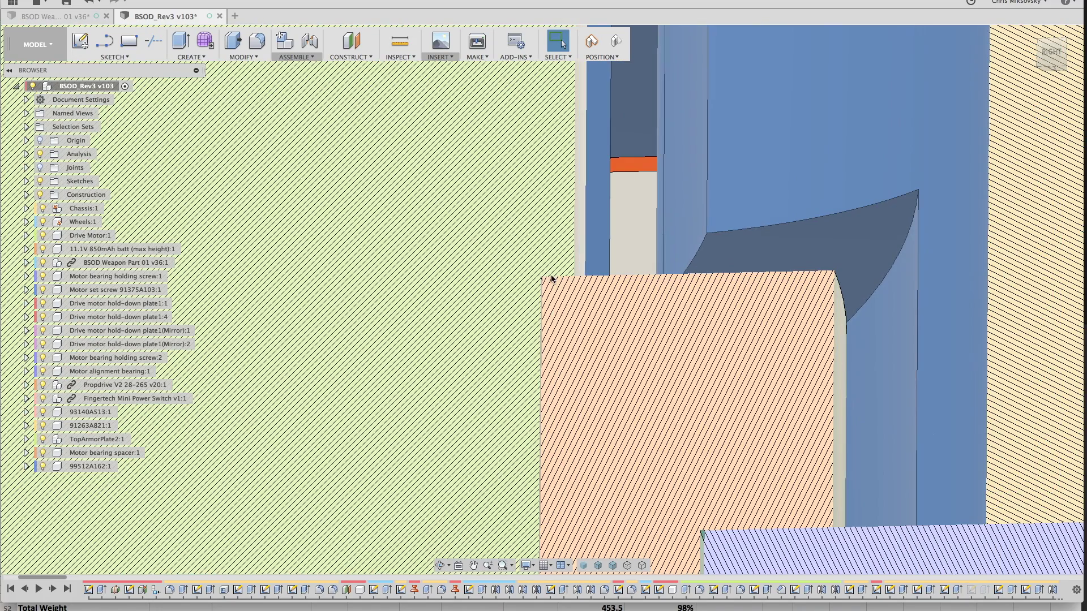
pyautogui.scroll(-4, 562, 280)
pyautogui.scroll(-6, 569, 335)
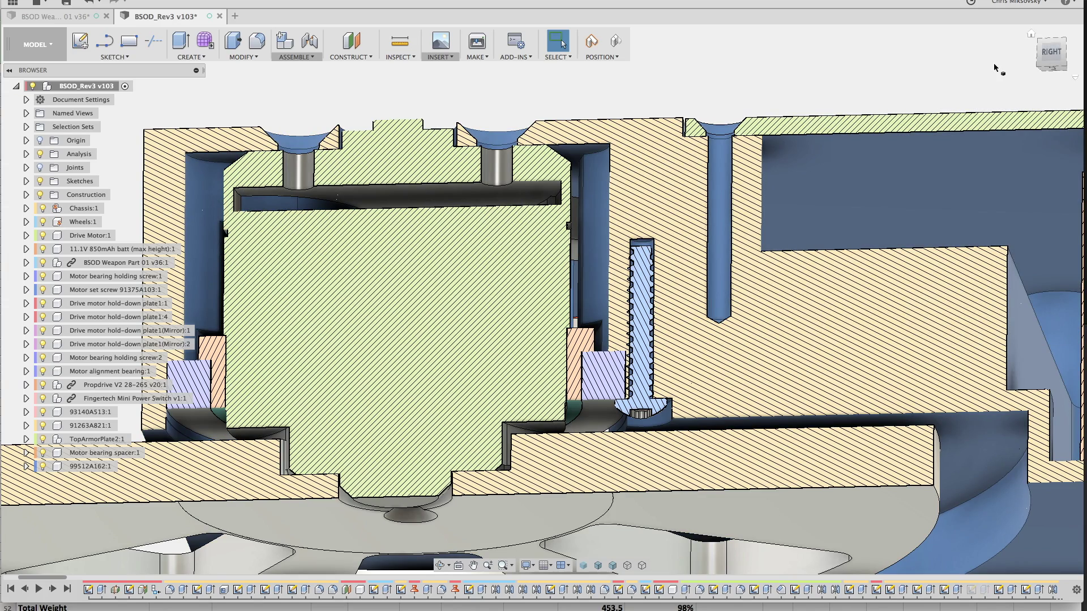
pyautogui.click(1044, 55)
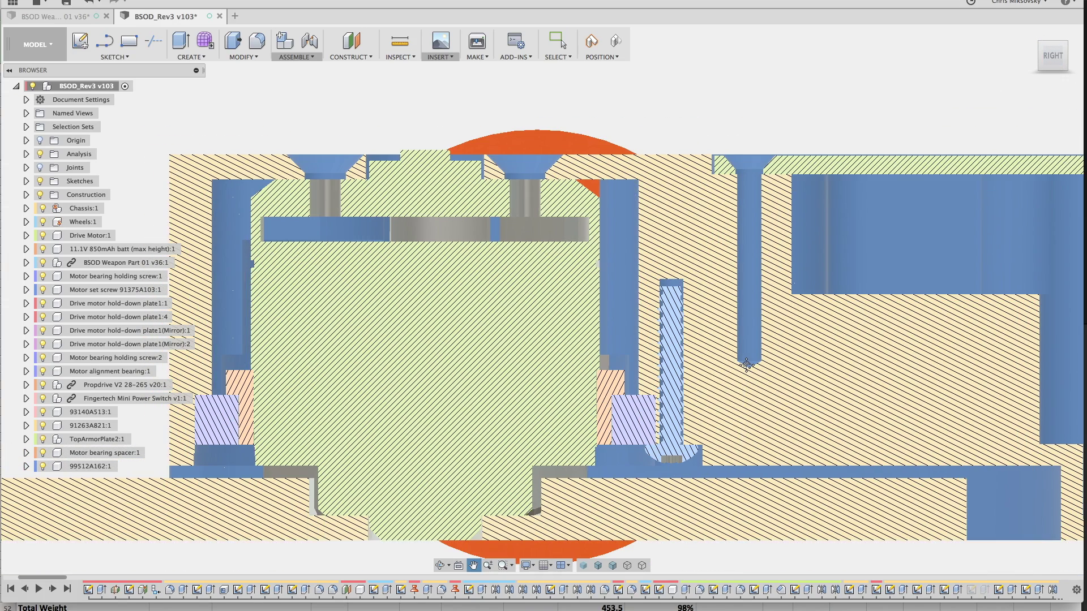
pyautogui.moveTo(750, 332); pyautogui.dragTo(750, 329, button='middle')
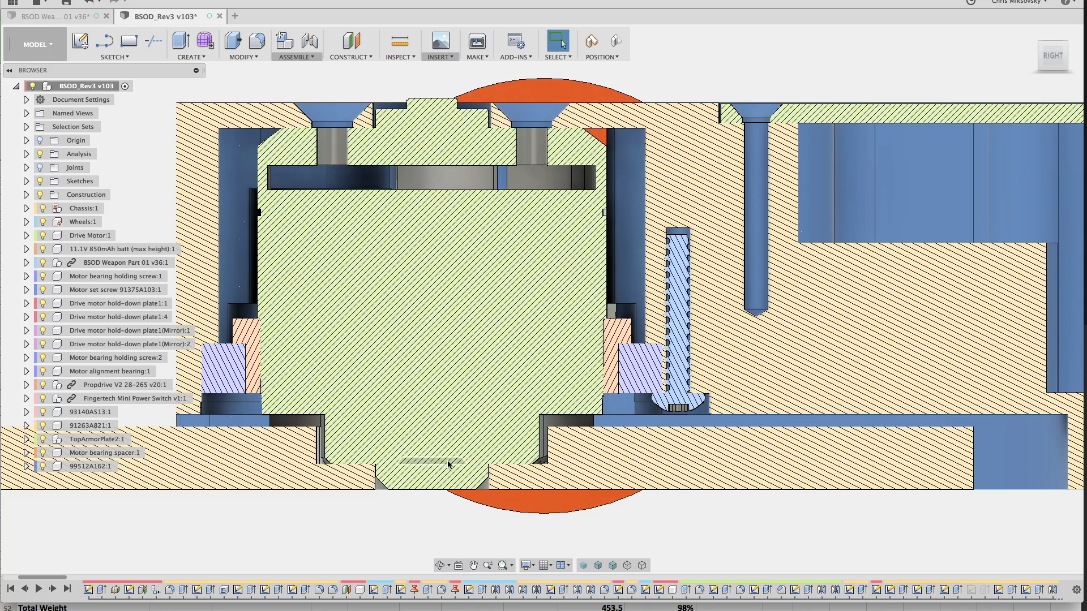
pyautogui.scroll(-6, 462, 435)
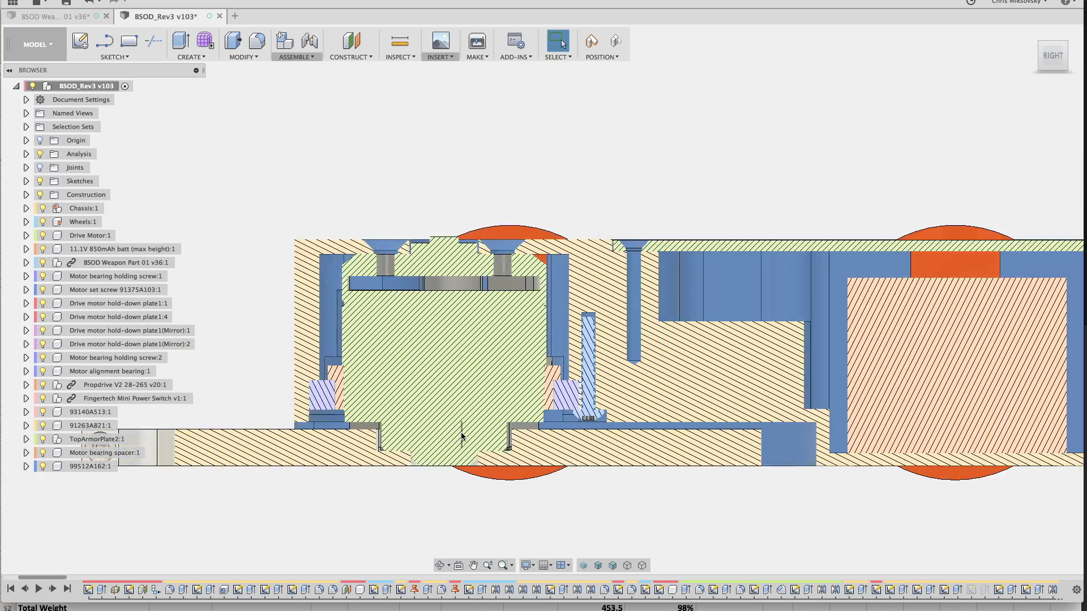
pyautogui.moveTo(451, 493); pyautogui.dragTo(483, 467, button='middle')
pyautogui.press('Escape')
pyautogui.scroll(3, 566, 469)
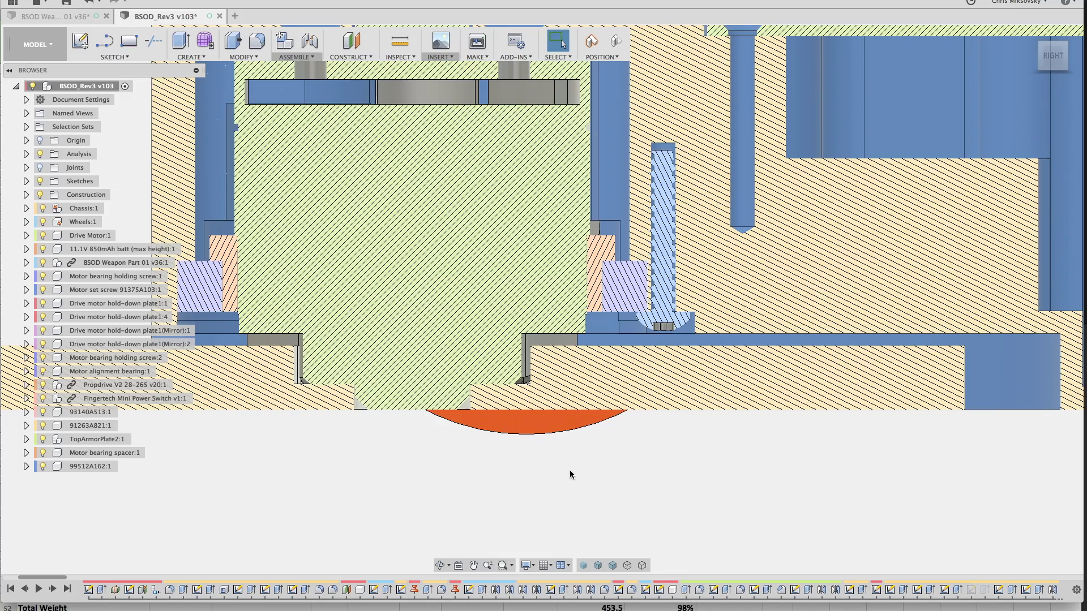
pyautogui.scroll(-3, 569, 470)
pyautogui.scroll(8, 570, 470)
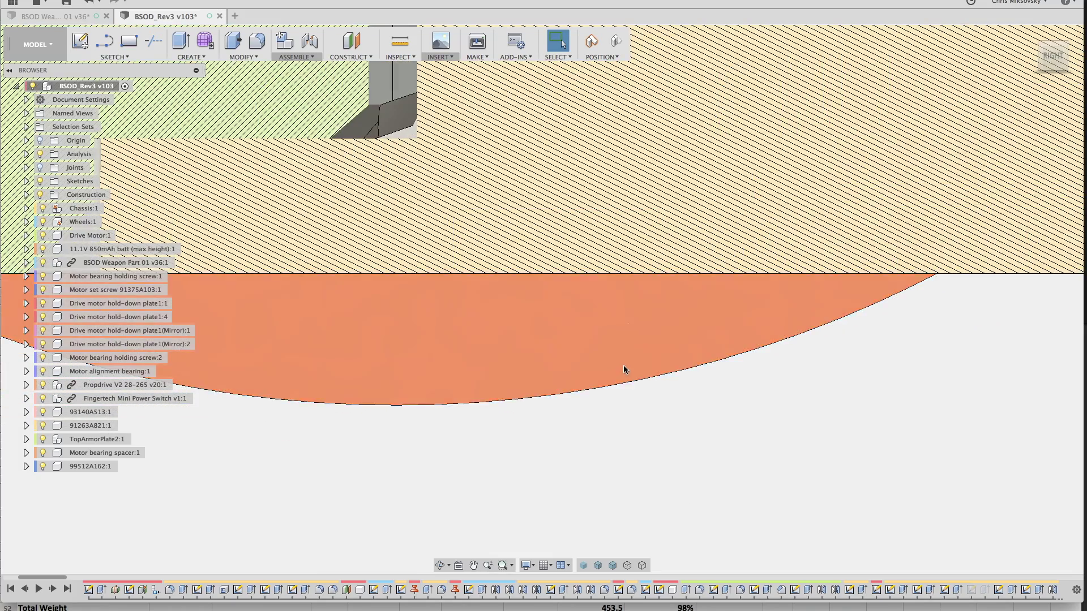
pyautogui.scroll(-5, 625, 369)
pyautogui.scroll(-5, 625, 369)
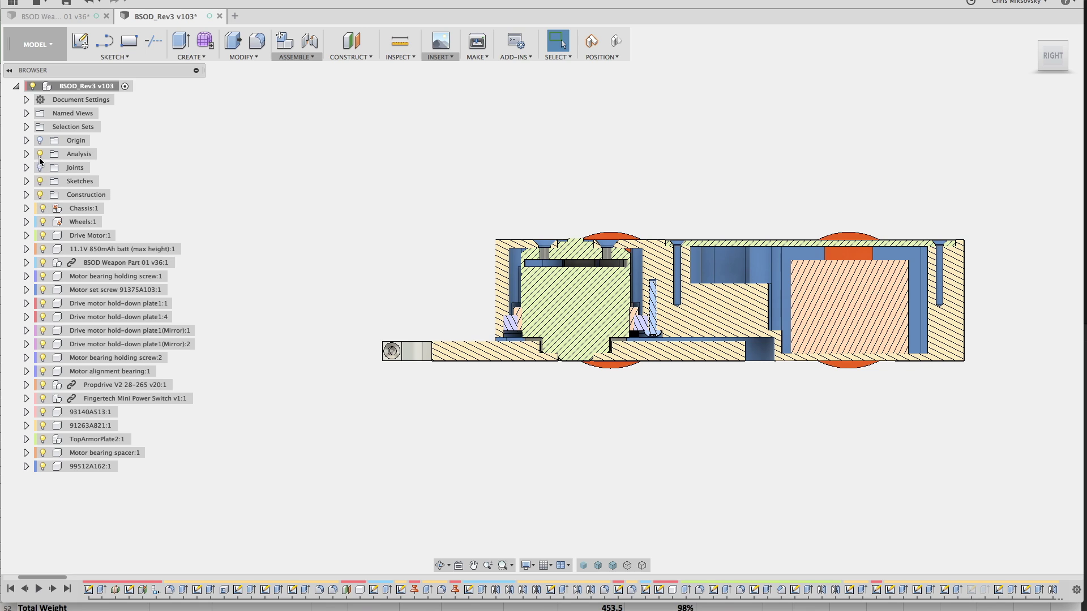
pyautogui.keyDown('shift'); pyautogui.moveTo(368, 255); pyautogui.dragTo(398, 253, button='middle'); pyautogui.keyUp('shift')
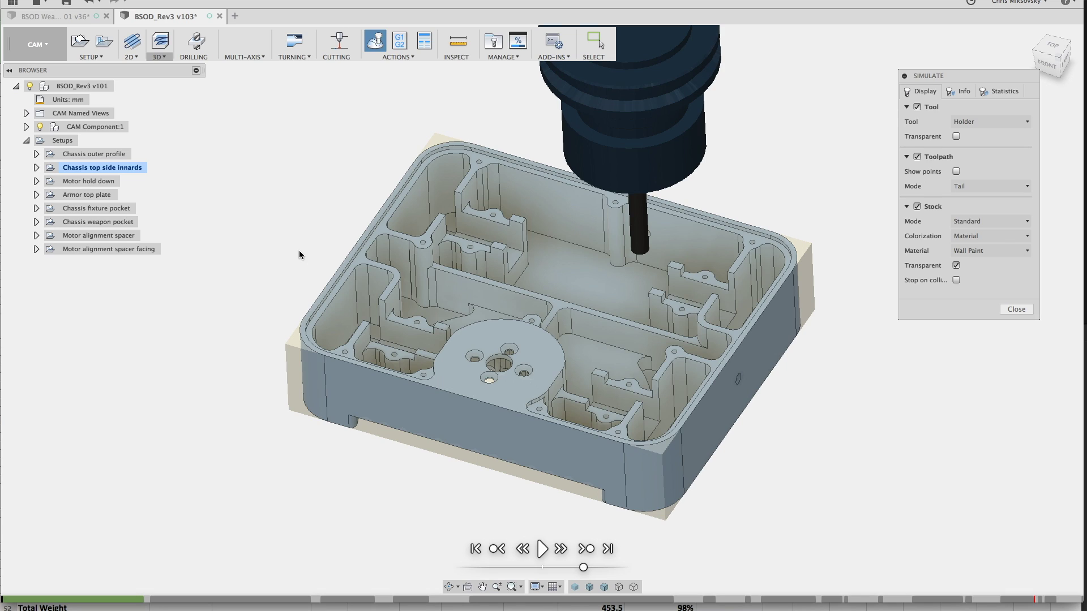
# - Orbit the machined chassis while the simulation plays the cutter's circular pass around the round pocket
pyautogui.keyDown('shift'); pyautogui.moveTo(292, 259); pyautogui.dragTo(291, 261, button='middle'); pyautogui.keyUp('shift')
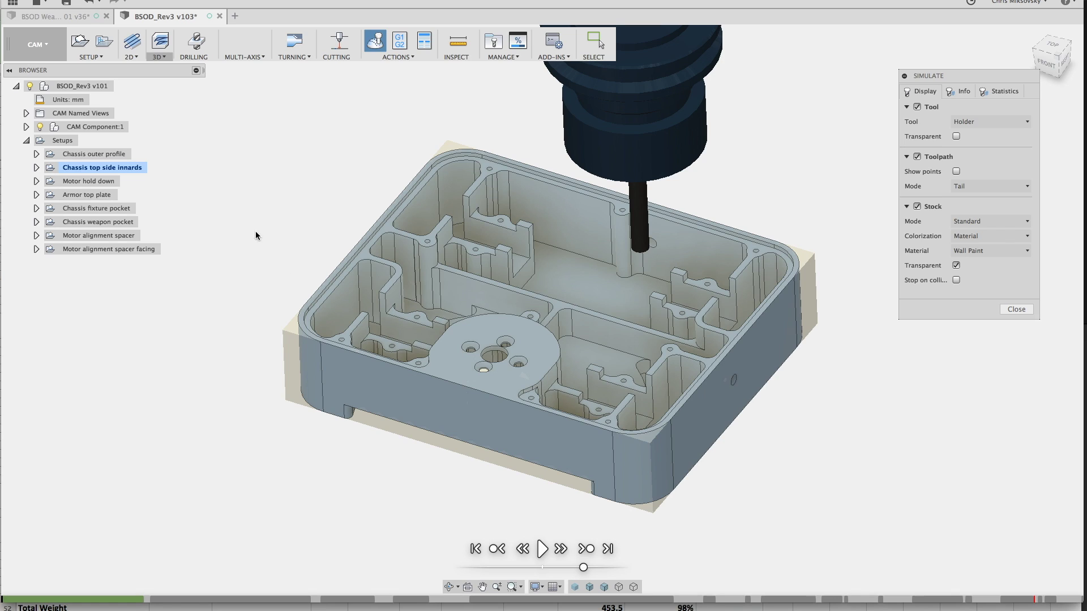
pyautogui.click(45, 43)
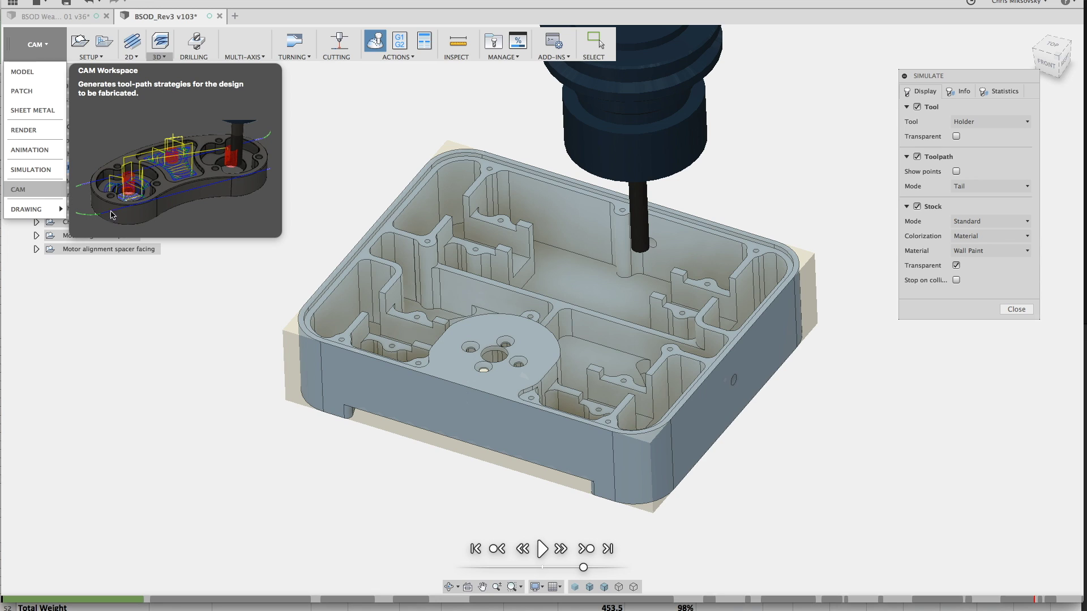
pyautogui.click(217, 283)
pyautogui.keyDown('shift'); pyautogui.moveTo(250, 277); pyautogui.dragTo(440, 246, button='middle'); pyautogui.keyUp('shift')
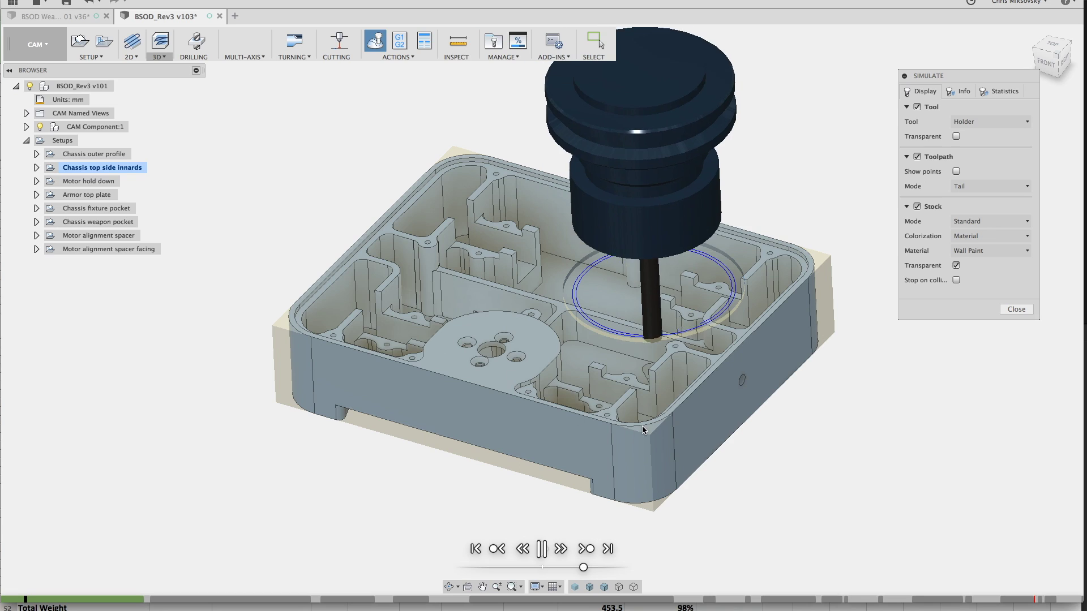
# - Step the simulation to the next move, then the next operation, on the right-side pockets
pyautogui.click(586, 550)
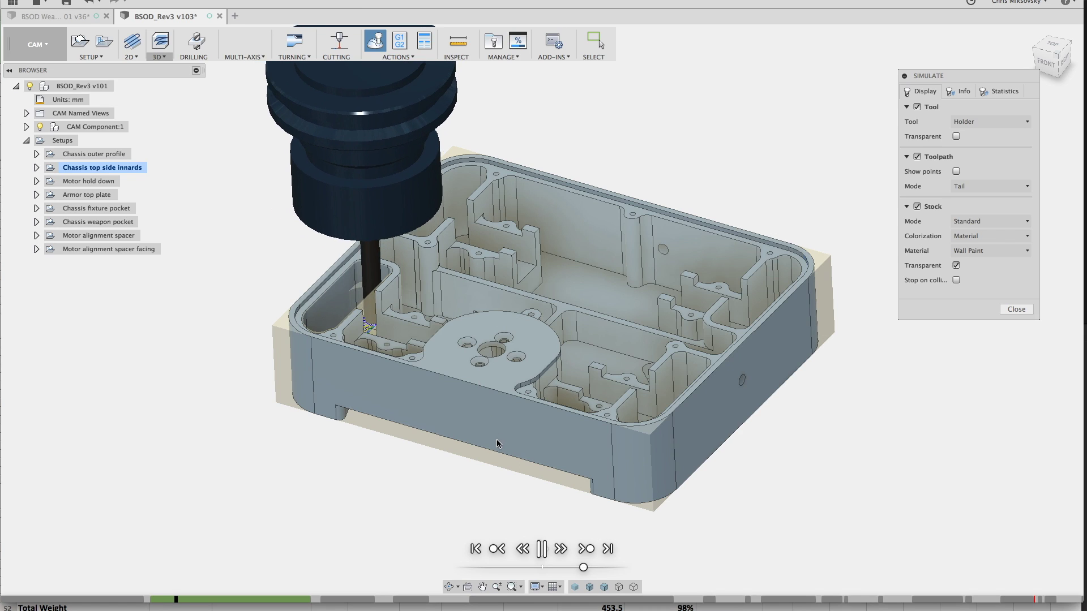
pyautogui.click(586, 548)
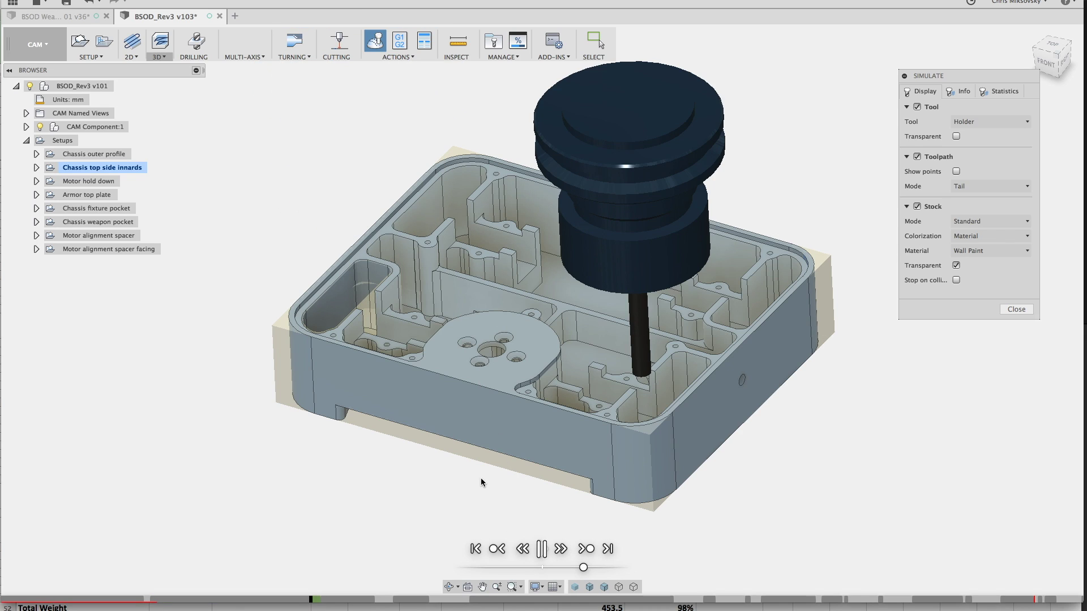